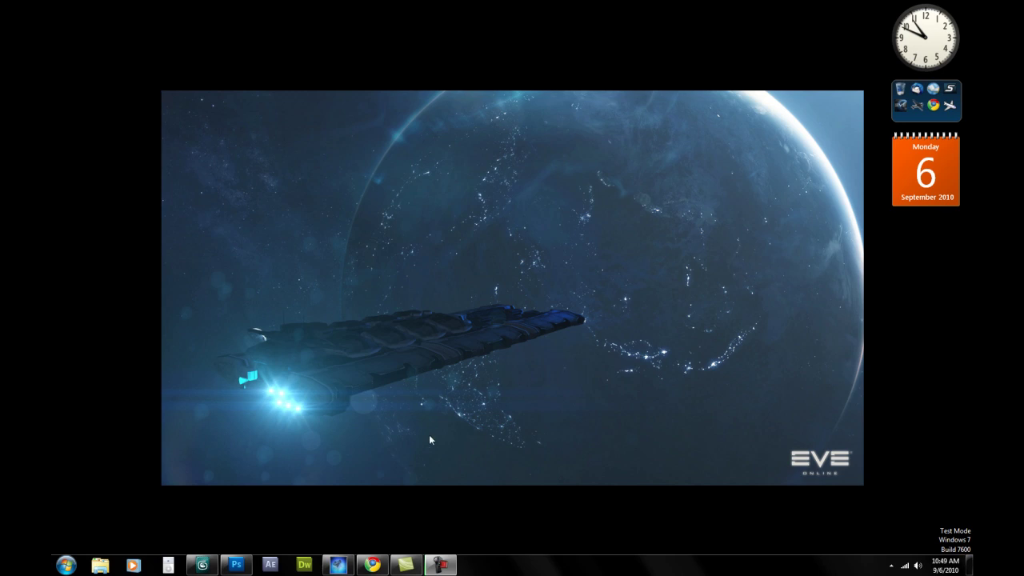
Step: Launch TriExporter from the taskbar, then return to the EVE-Files page in Chrome
{"action": "left_click", "coordinate": [335, 567]}
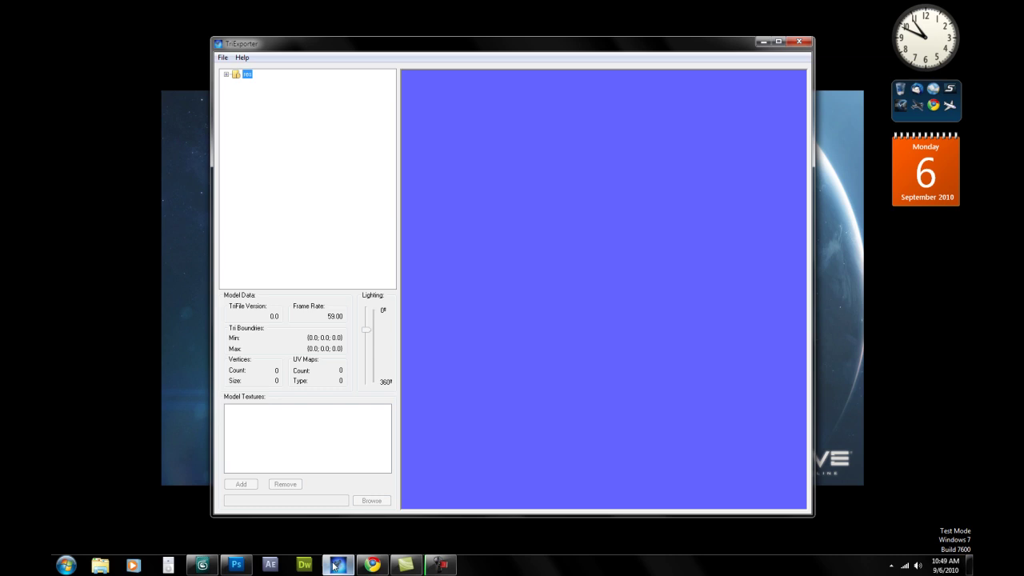
{"action": "left_click", "coordinate": [335, 567]}
Step: Search EVE-Files for 'triexporter' and open the TriExporter_2009.zip (417 KiB) download page
{"action": "left_click", "coordinate": [372, 565]}
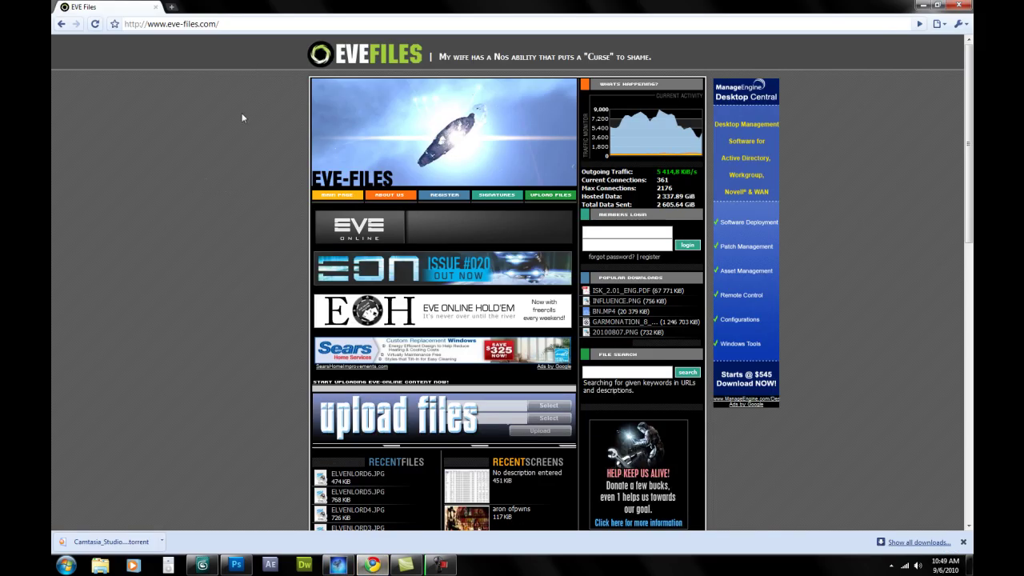
{"action": "left_click", "coordinate": [612, 373]}
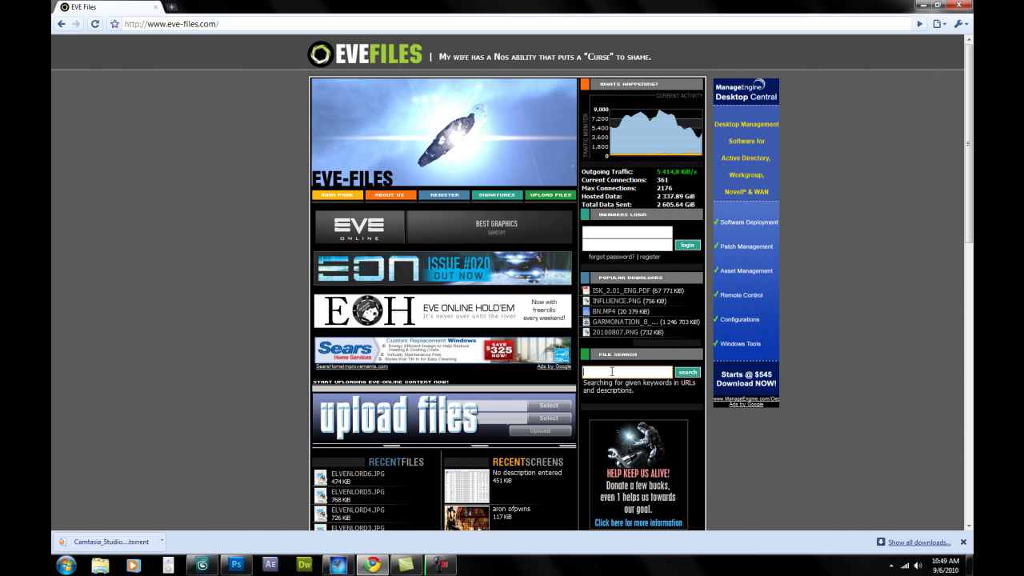
{"action": "type", "text": "tri"}
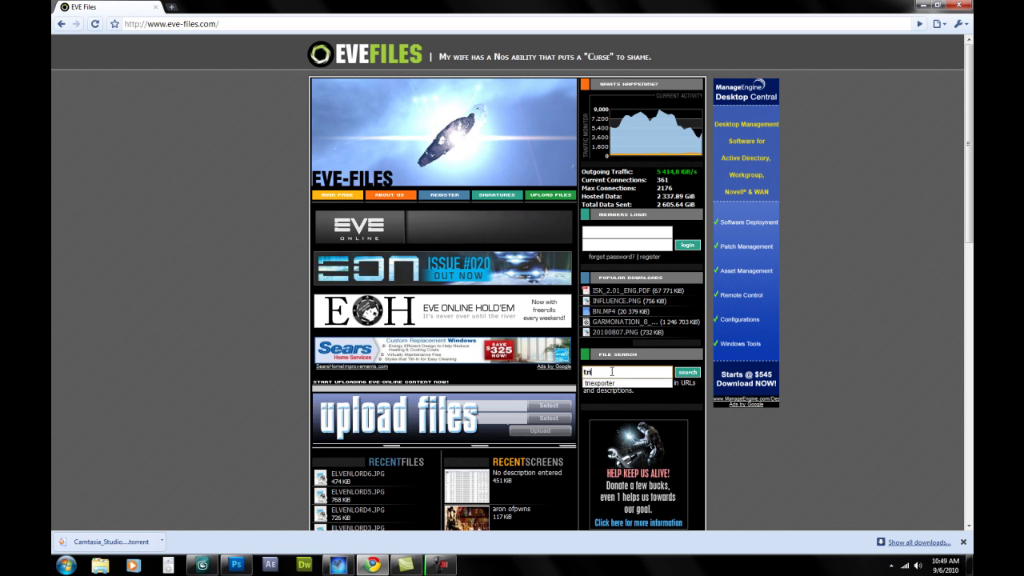
{"action": "left_click", "coordinate": [605, 383]}
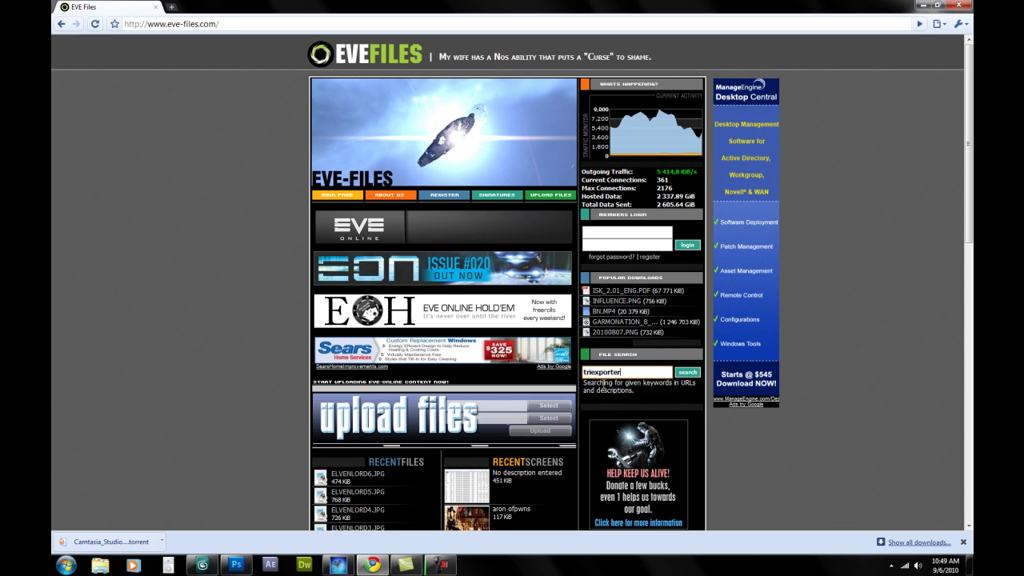
{"action": "left_click", "coordinate": [696, 375]}
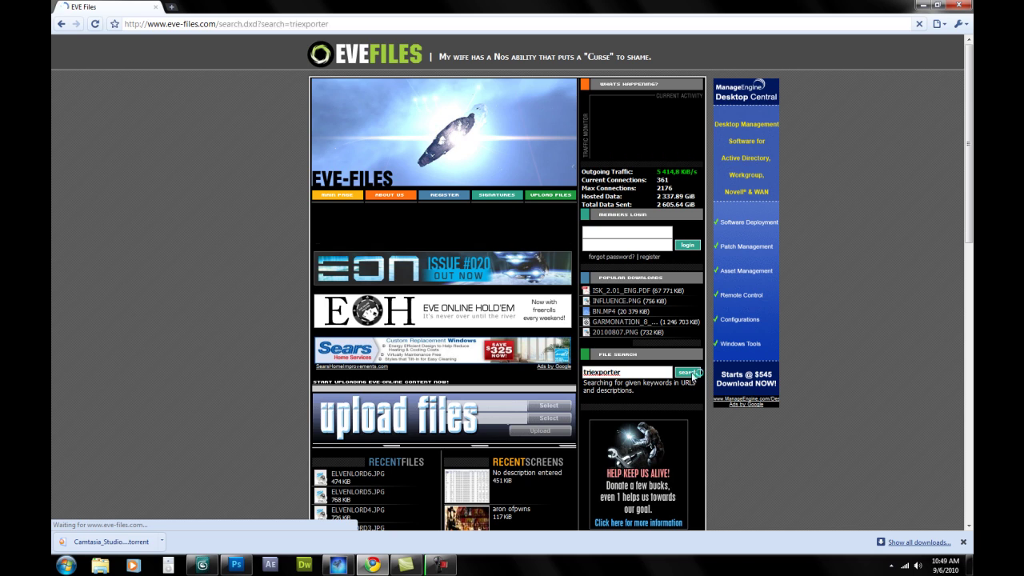
{"action": "left_click", "coordinate": [963, 543]}
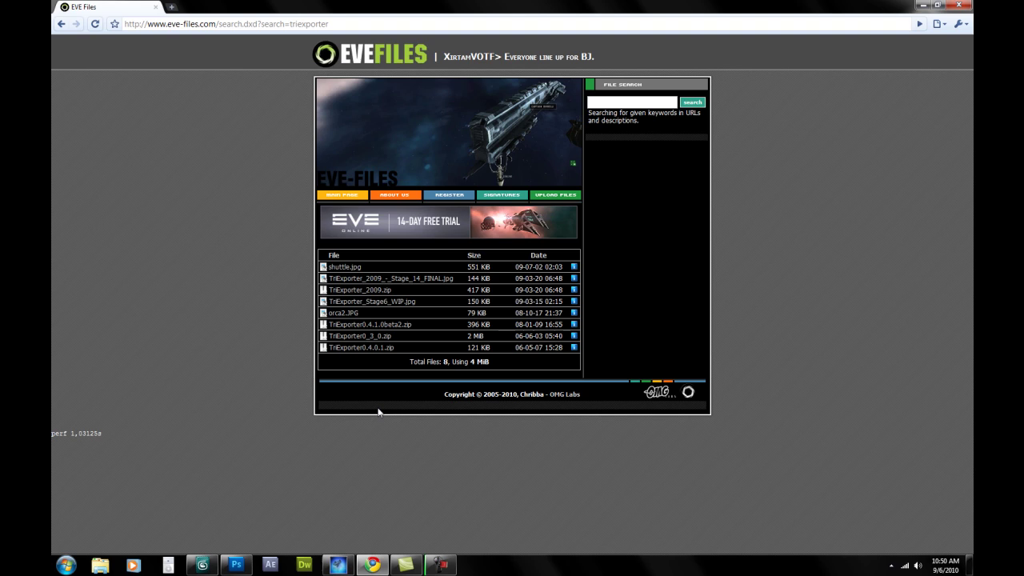
{"action": "left_click", "coordinate": [351, 291]}
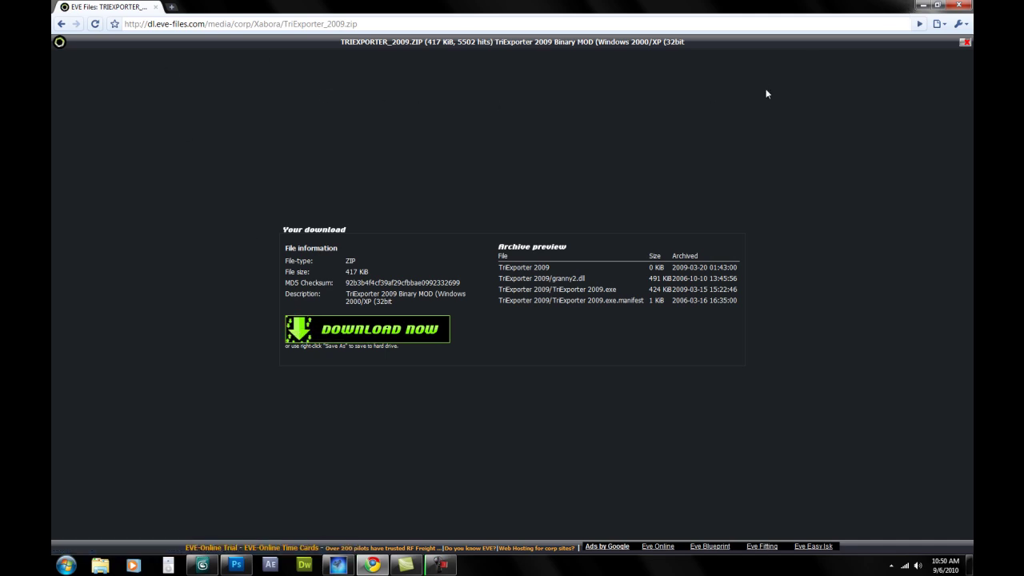
Step: Close Chrome, restore the TriExporter window and look through its File menu
{"action": "left_click", "coordinate": [956, 5]}
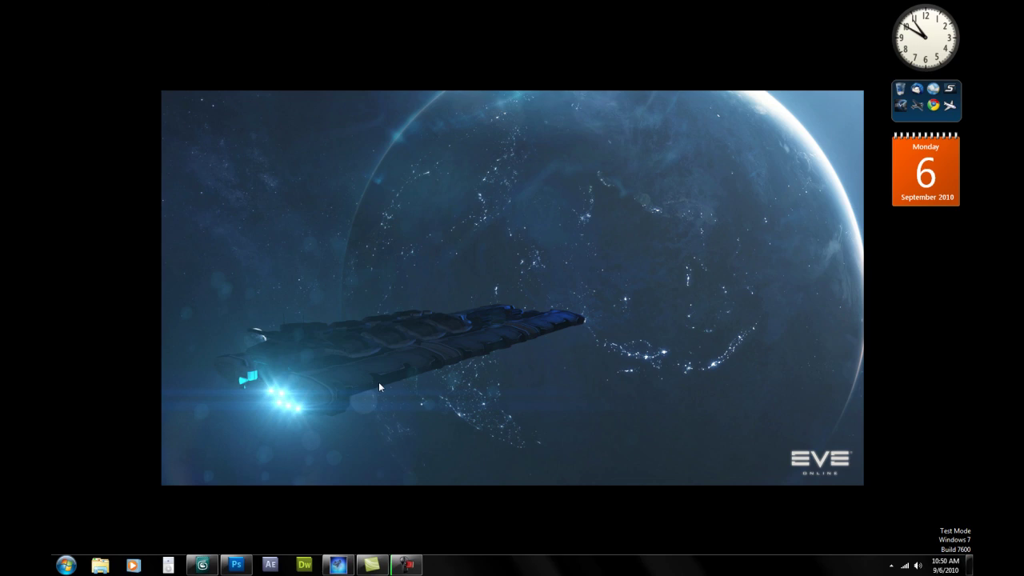
{"action": "mouse_move", "coordinate": [346, 550]}
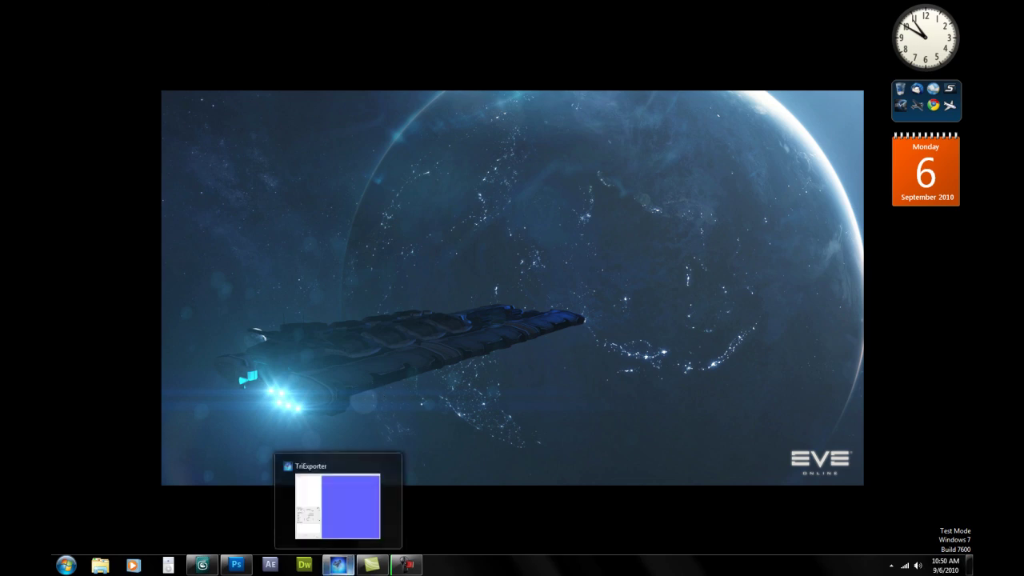
{"action": "left_click", "coordinate": [338, 564]}
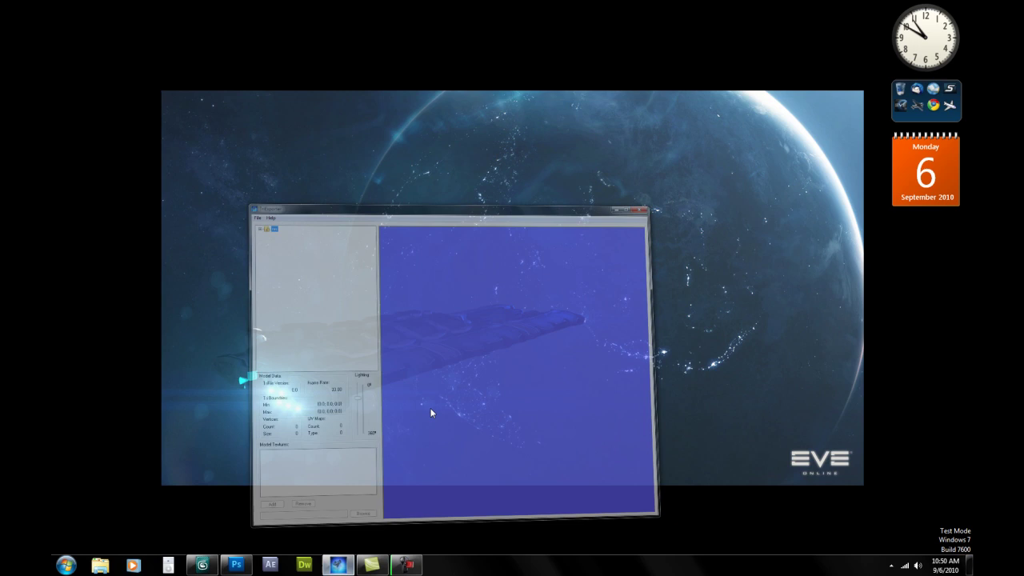
{"action": "left_click", "coordinate": [223, 57]}
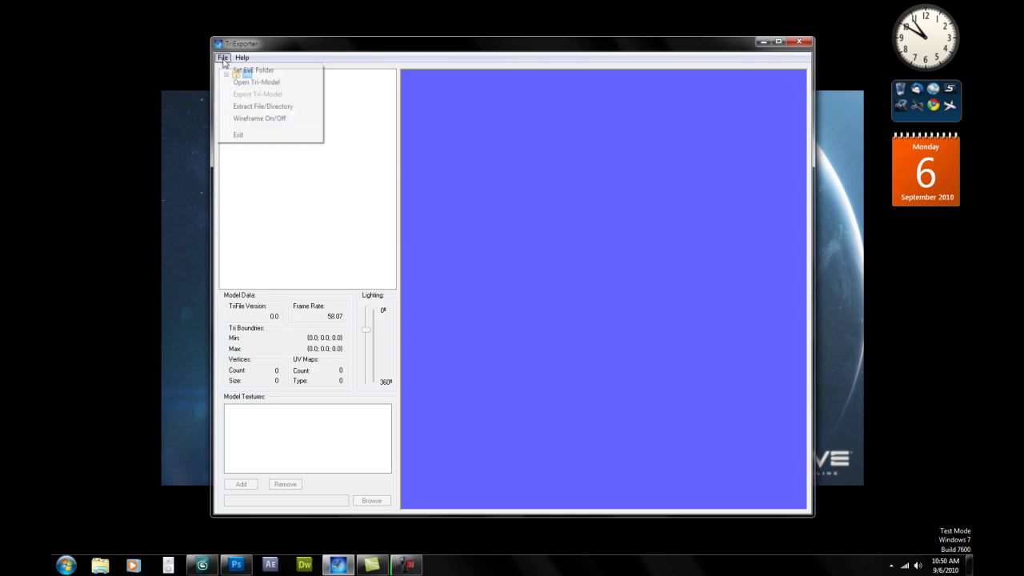
{"action": "left_click", "coordinate": [244, 44]}
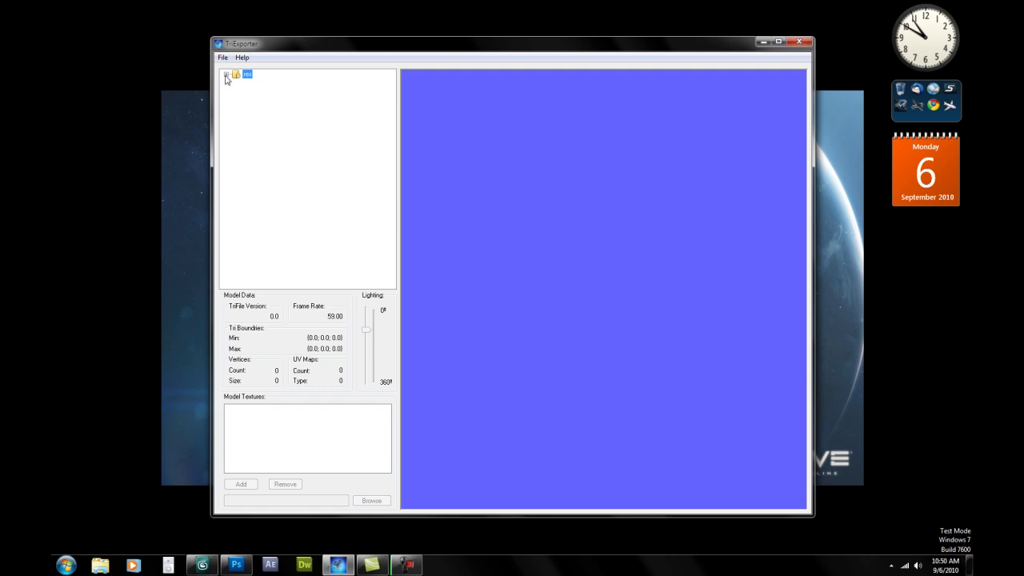
Step: Expand res > dx9 > model > ship to list the faction ship folders
{"action": "left_click", "coordinate": [226, 75]}
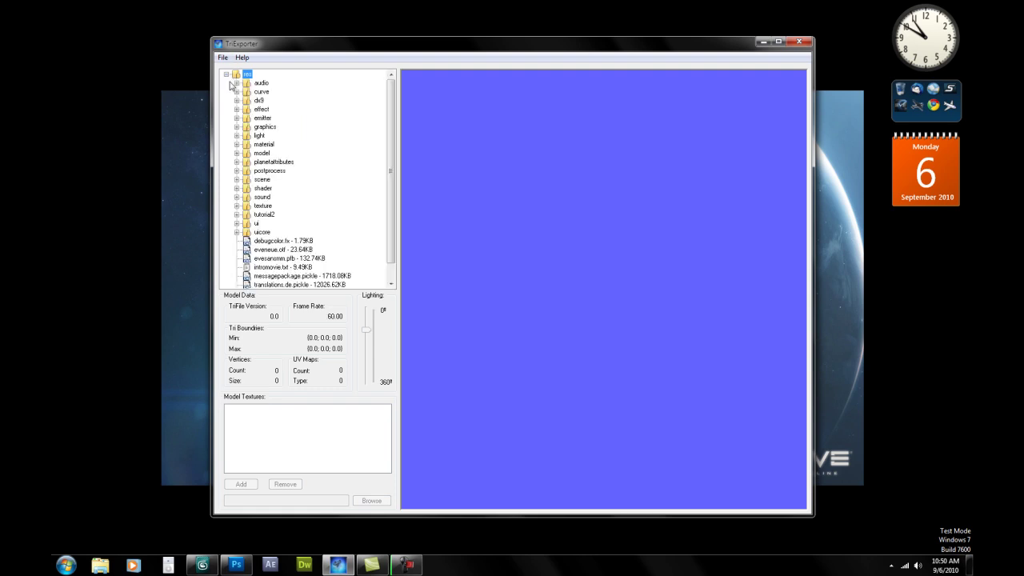
{"action": "left_click", "coordinate": [236, 100]}
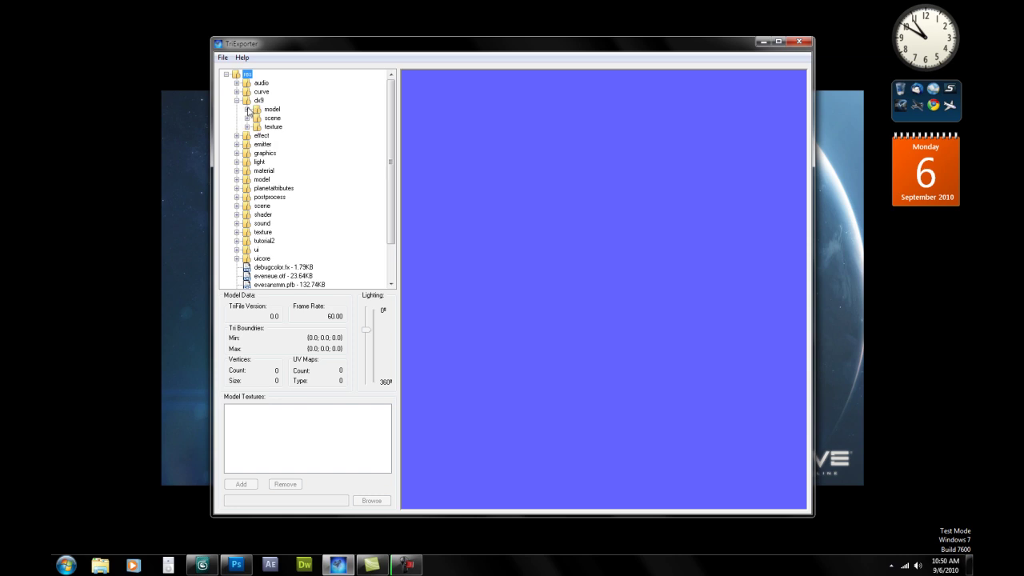
{"action": "left_click", "coordinate": [247, 109]}
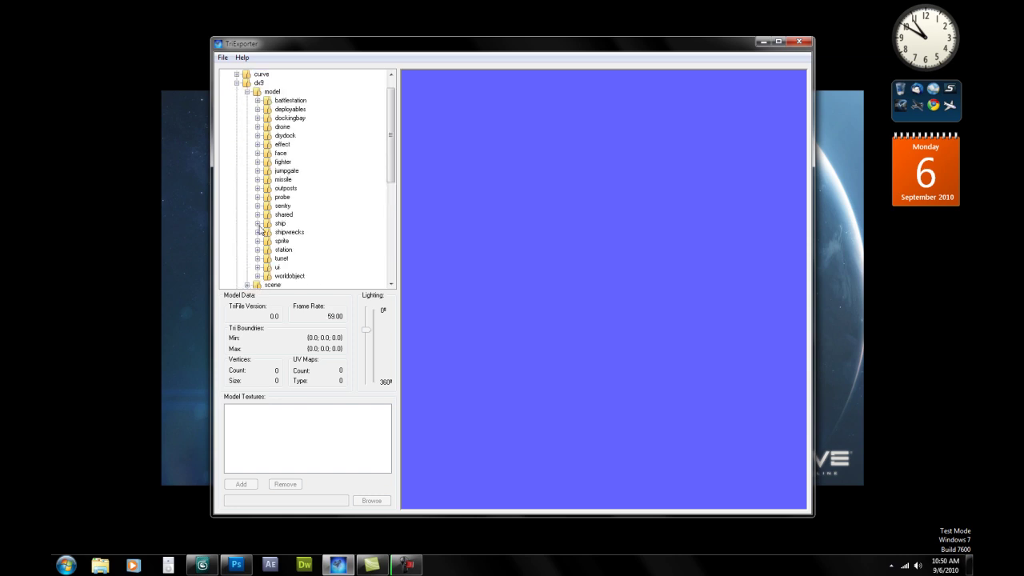
{"action": "left_click", "coordinate": [257, 224]}
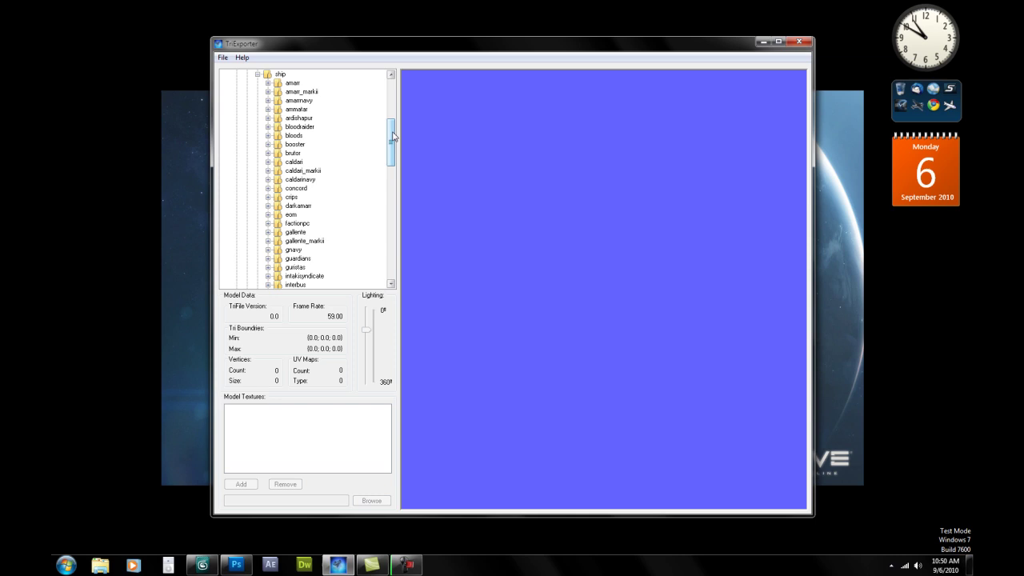
{"action": "left_click_drag", "start_coordinate": [391, 141], "coordinate": [370, 144]}
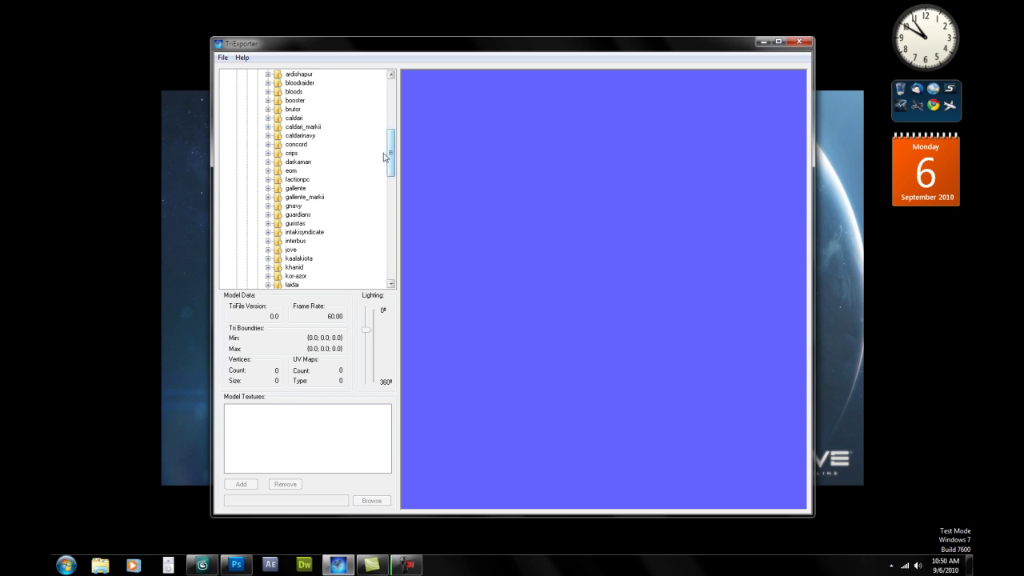
Step: Browse gallente's gc1, gbc2, gc5m and gf6 folders, then collapse gallente
{"action": "left_click", "coordinate": [267, 190]}
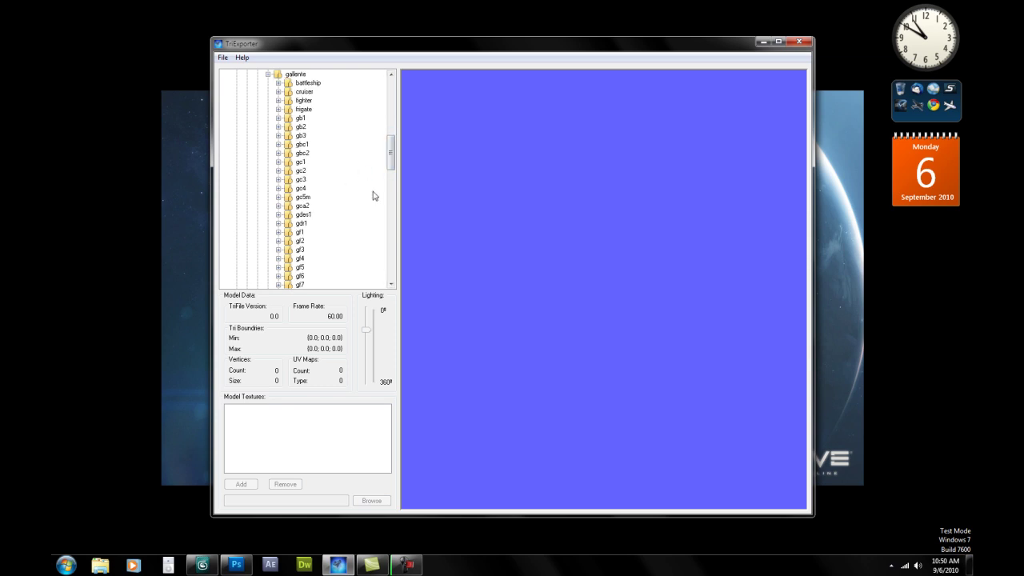
{"action": "mouse_move", "coordinate": [391, 144]}
{"action": "left_mouse_down"}
{"action": "mouse_move", "coordinate": [377, 192]}
{"action": "mouse_move", "coordinate": [389, 147]}
{"action": "left_mouse_up"}
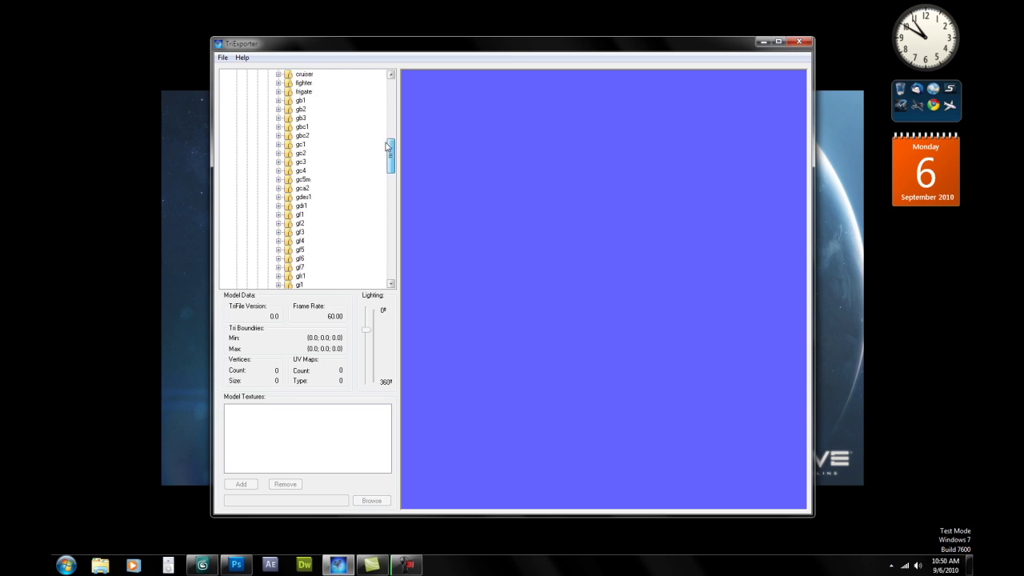
{"action": "double_click", "coordinate": [288, 146]}
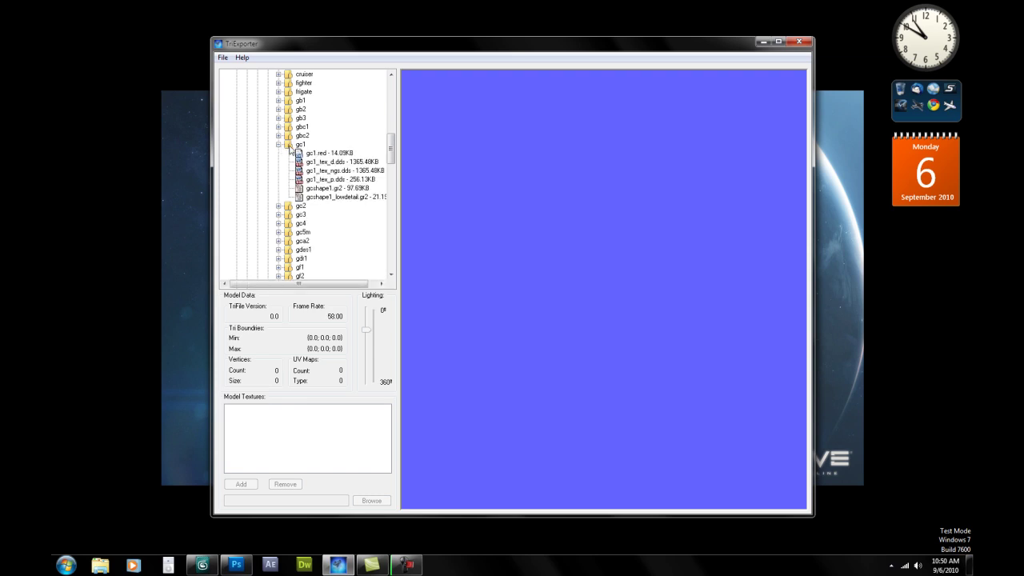
{"action": "left_click", "coordinate": [279, 145]}
{"action": "left_click", "coordinate": [279, 137]}
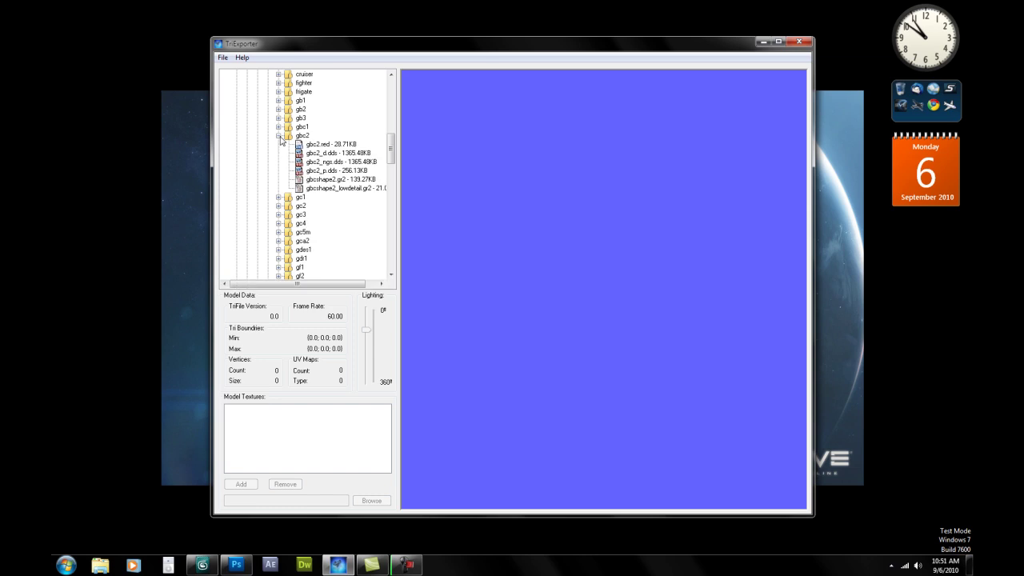
{"action": "left_click", "coordinate": [279, 137]}
{"action": "left_click_drag", "start_coordinate": [391, 141], "coordinate": [385, 160]}
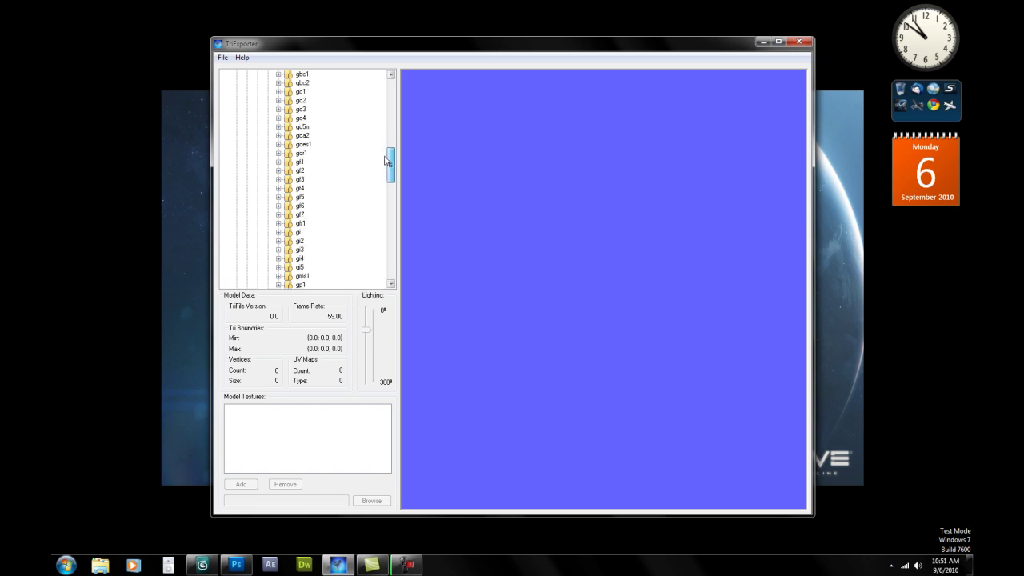
{"action": "left_click", "coordinate": [279, 128]}
{"action": "left_click", "coordinate": [280, 75]}
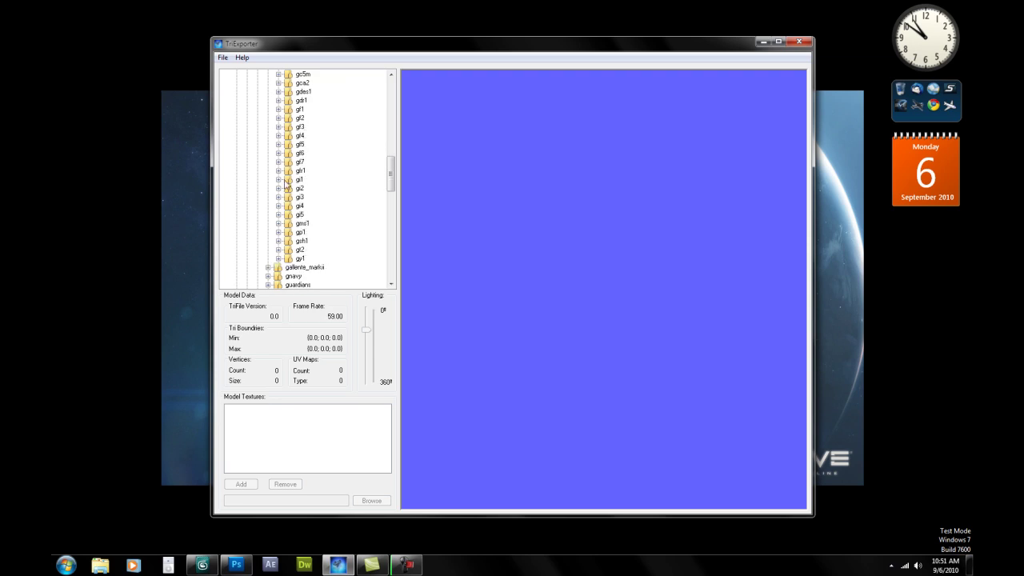
{"action": "left_click", "coordinate": [278, 153]}
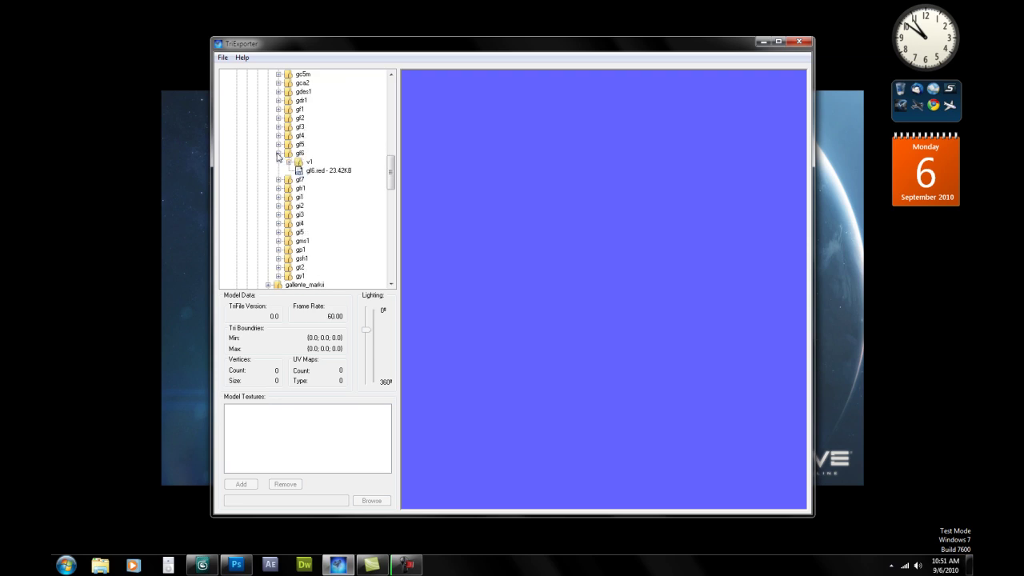
{"action": "left_click", "coordinate": [278, 154]}
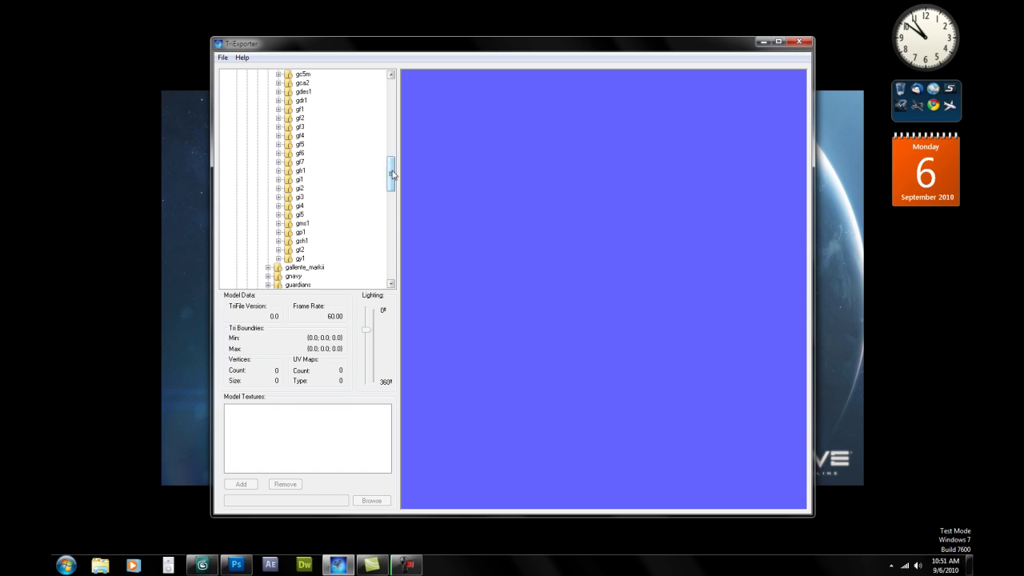
{"action": "left_click_drag", "start_coordinate": [391, 170], "coordinate": [399, 146]}
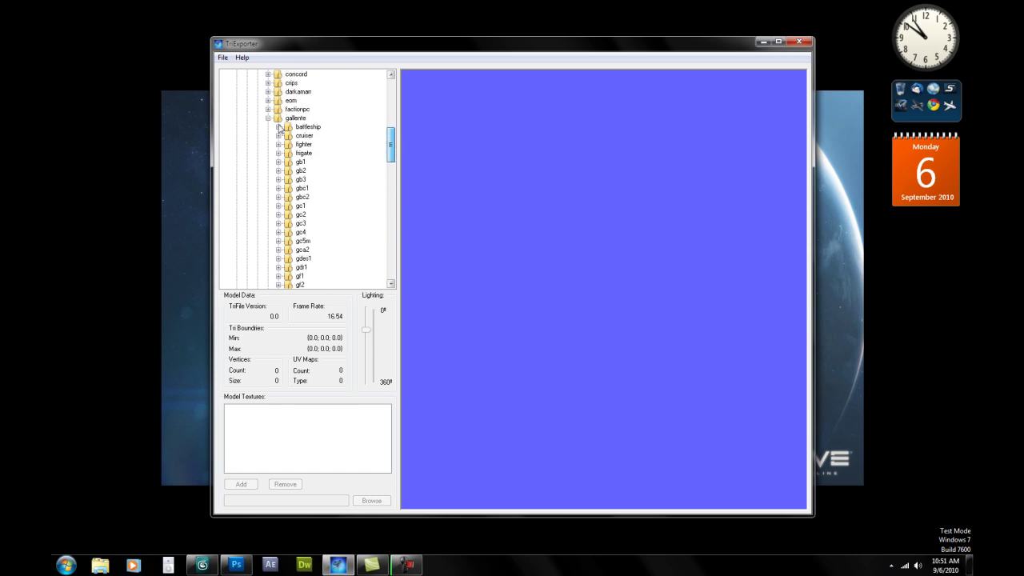
{"action": "left_click", "coordinate": [268, 119]}
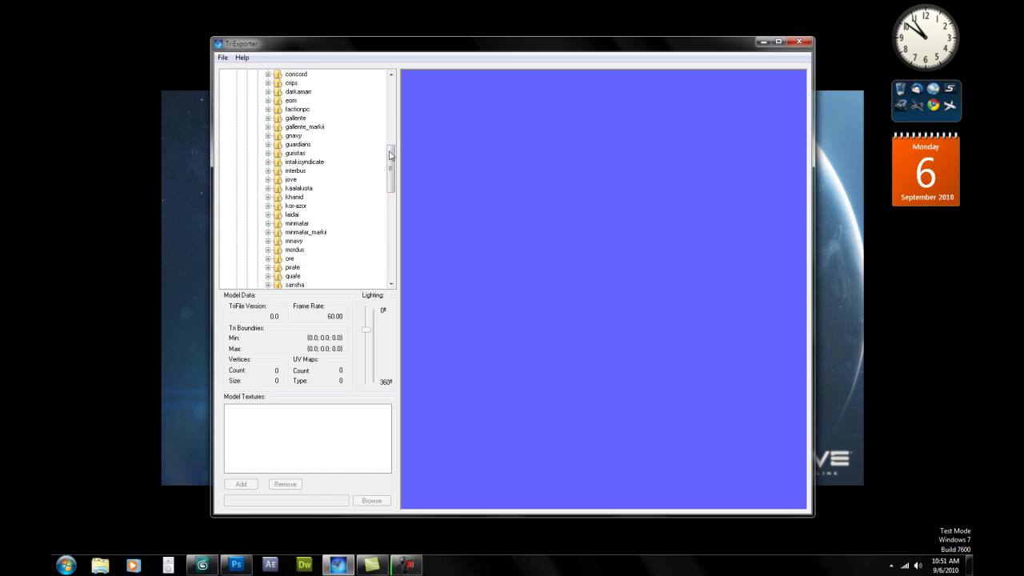
Step: Expand ore > orca and load orca.gr2, showing the 18692-vertex Orca hull
{"action": "left_click_drag", "start_coordinate": [388, 160], "coordinate": [388, 165]}
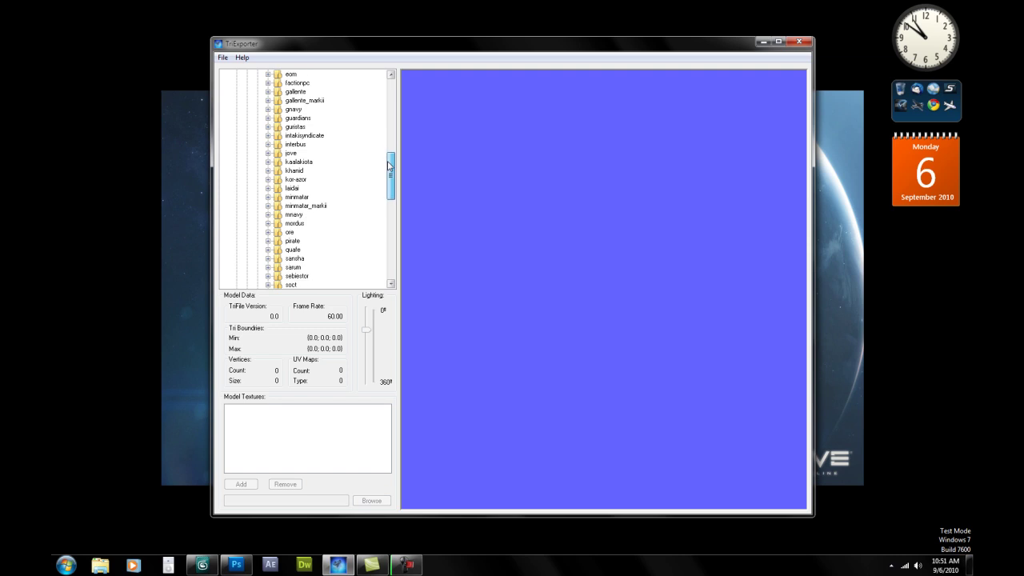
{"action": "left_click", "coordinate": [269, 233]}
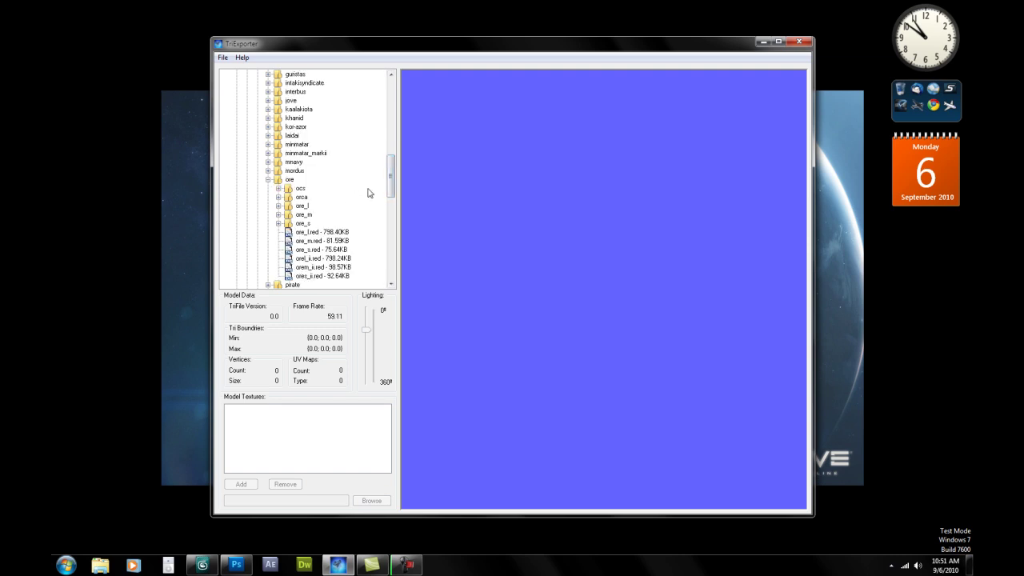
{"action": "left_click", "coordinate": [278, 197]}
{"action": "left_click_drag", "start_coordinate": [391, 170], "coordinate": [391, 176]}
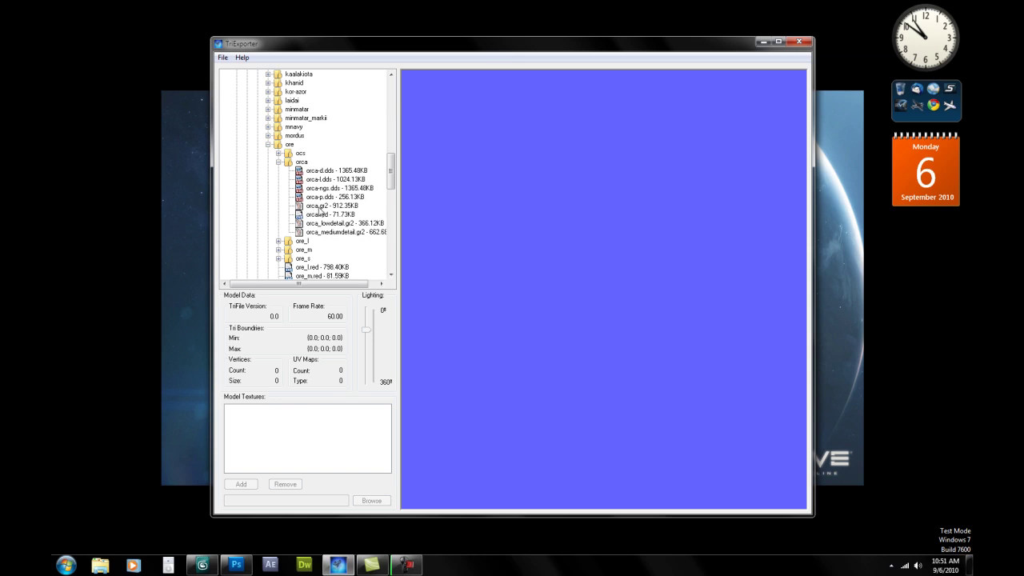
{"action": "left_click", "coordinate": [317, 205]}
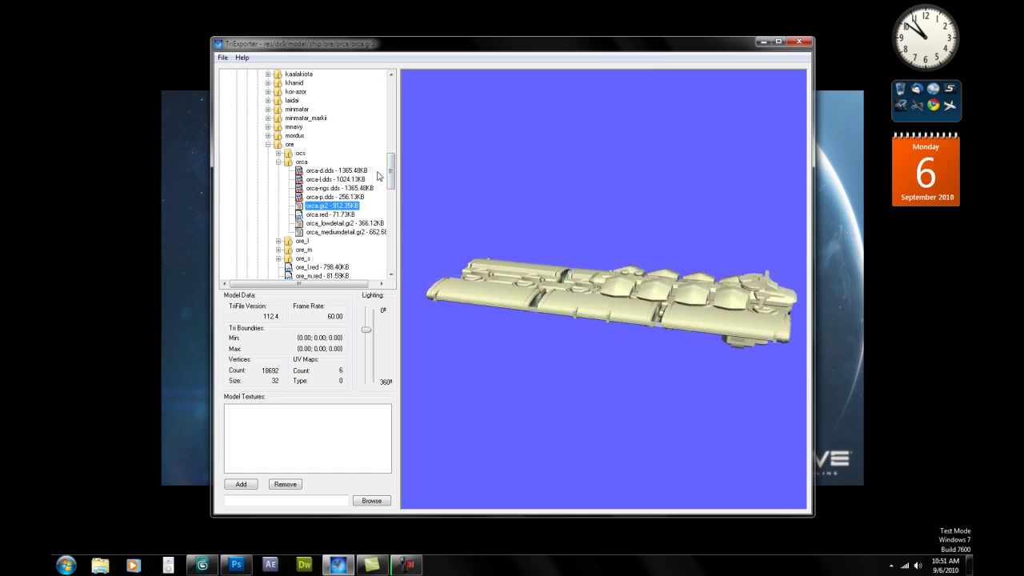
Step: Fill all six model texture slots with orca-d.dds, dismissing the 'No free Texture slots' error
{"action": "left_click", "coordinate": [313, 171]}
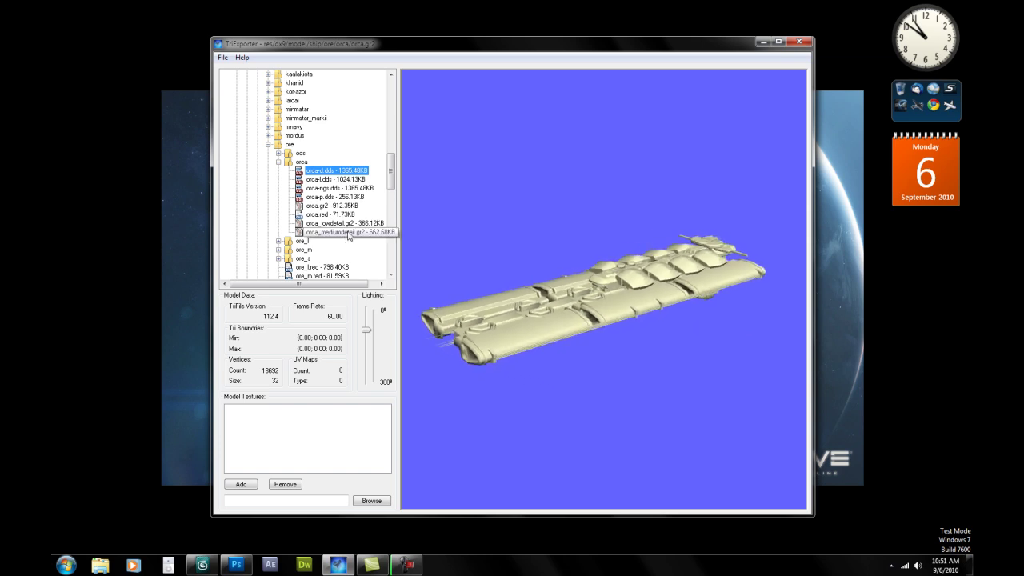
{"action": "double_click", "coordinate": [336, 173]}
{"action": "double_click", "coordinate": [336, 171]}
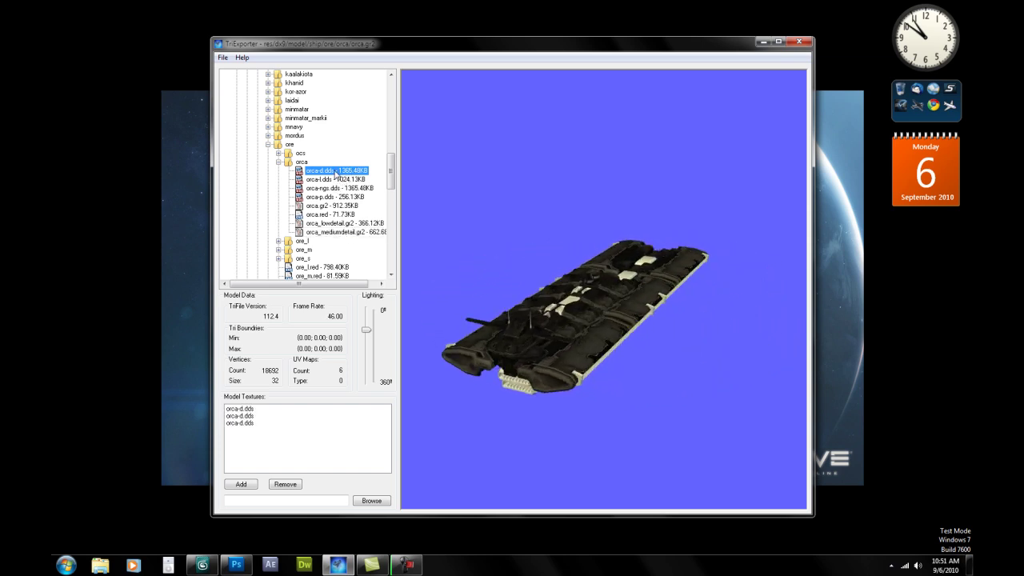
{"action": "double_click", "coordinate": [336, 171]}
{"action": "double_click", "coordinate": [336, 172]}
{"action": "double_click", "coordinate": [336, 171]}
{"action": "double_click", "coordinate": [336, 172]}
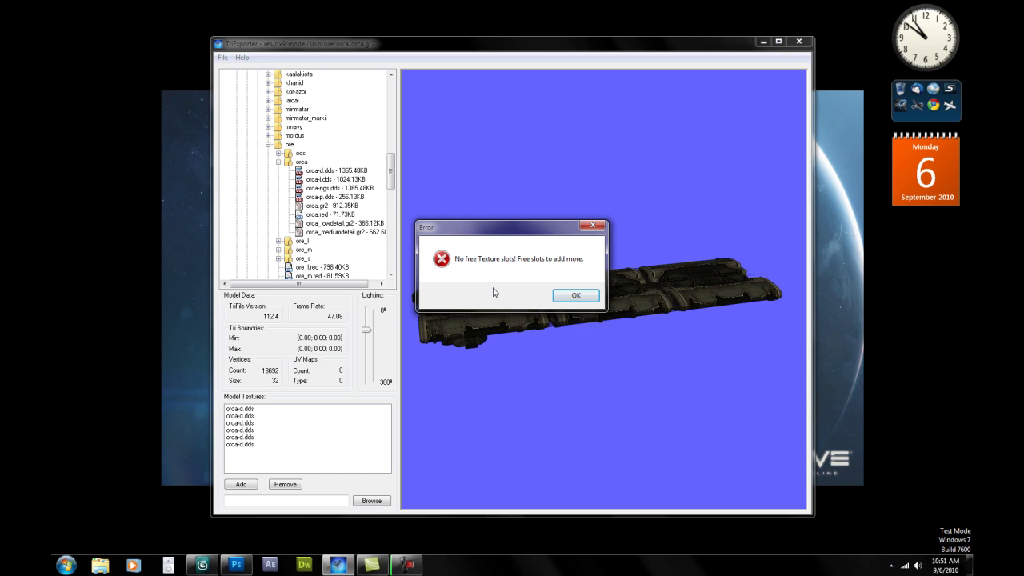
{"action": "left_click", "coordinate": [569, 296]}
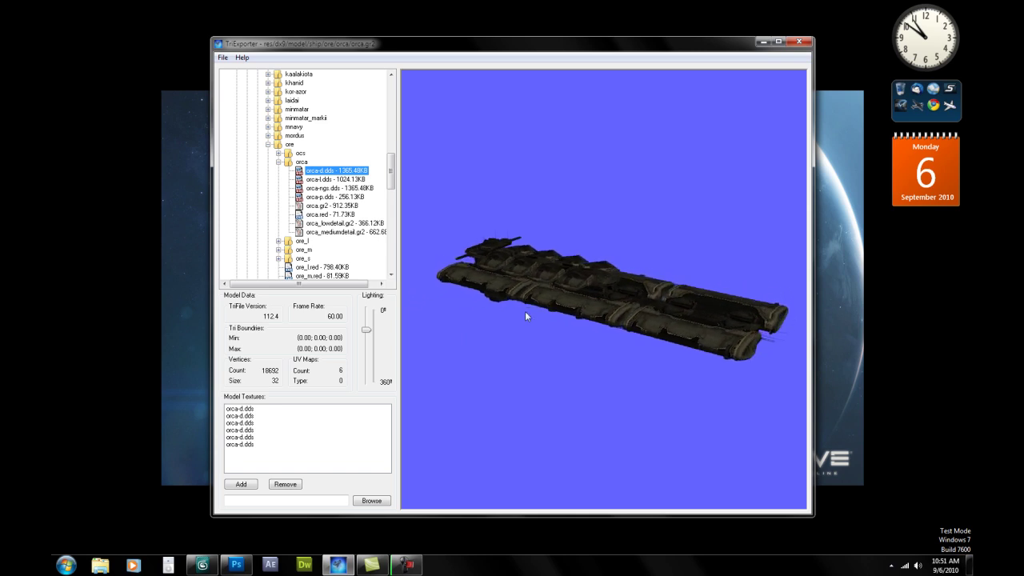
Step: Begin a 3DS export of the model into the Orca folder, cancel it, and close TriExporter
{"action": "left_click", "coordinate": [223, 58]}
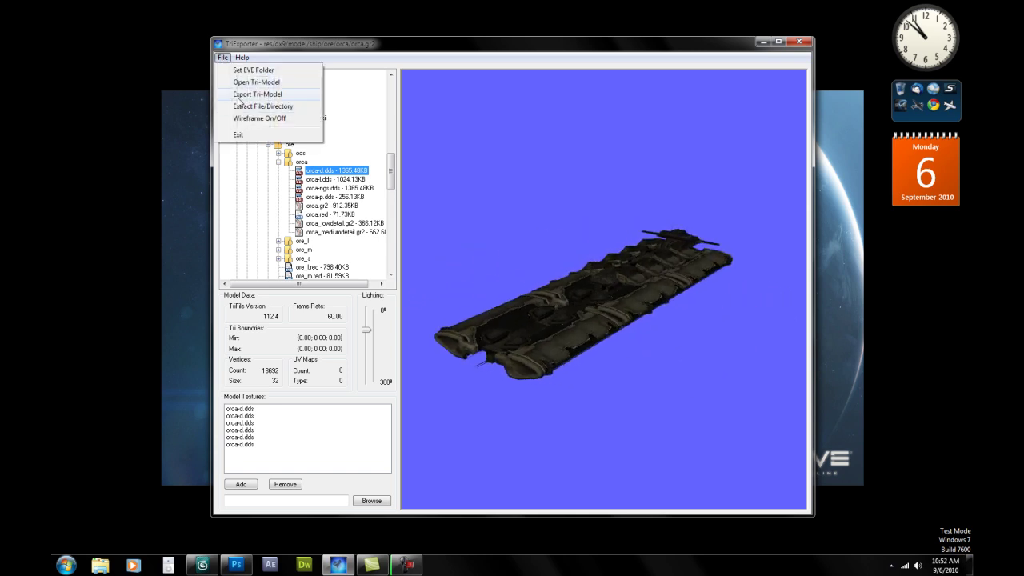
{"action": "left_click", "coordinate": [240, 95]}
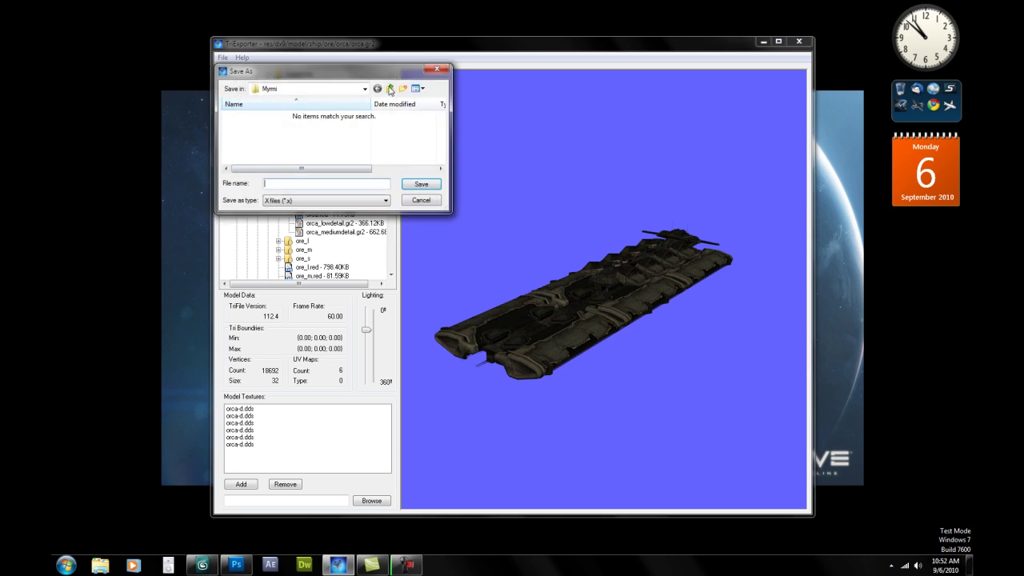
{"action": "left_click", "coordinate": [390, 89]}
{"action": "double_click", "coordinate": [244, 137]}
{"action": "left_click", "coordinate": [324, 200]}
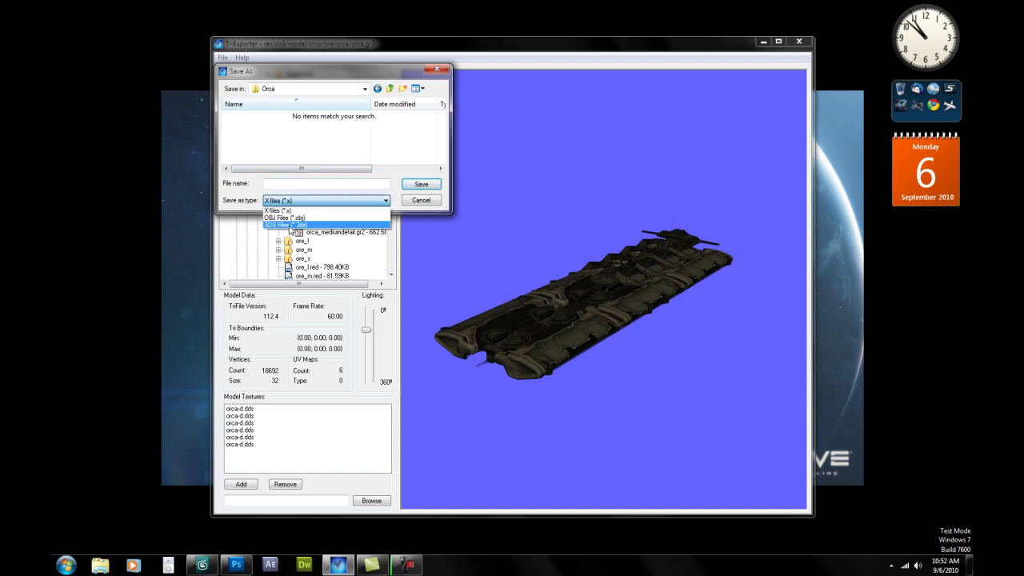
{"action": "left_click", "coordinate": [291, 226]}
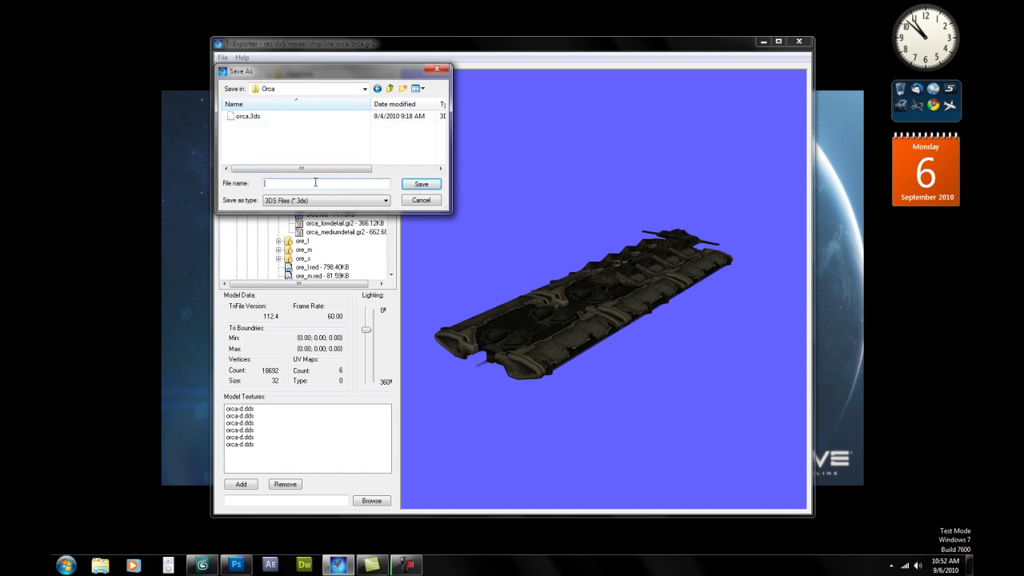
{"action": "type", "text": "asldkfklasdfh"}
{"action": "left_click", "coordinate": [421, 200]}
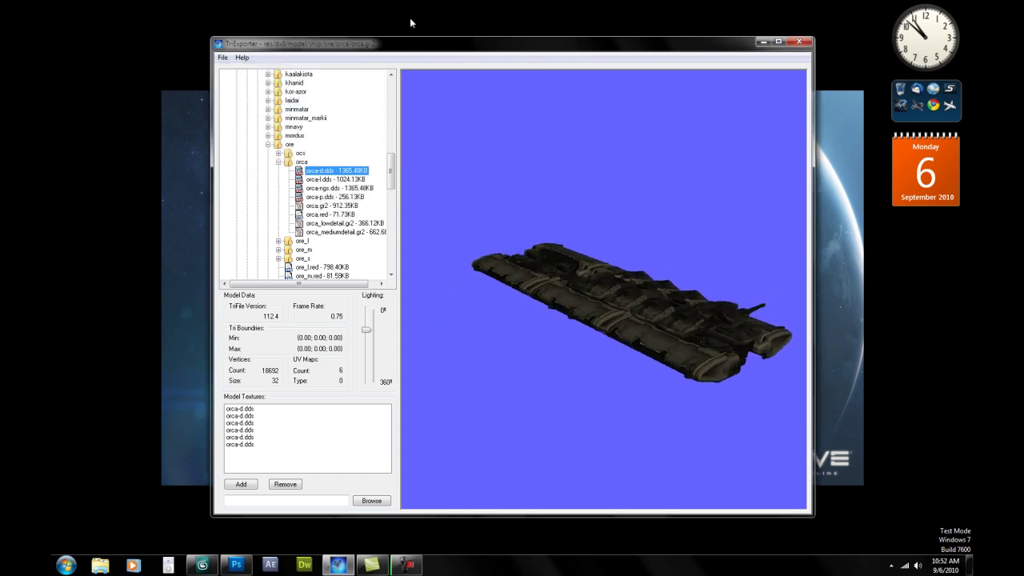
{"action": "left_click", "coordinate": [799, 44]}
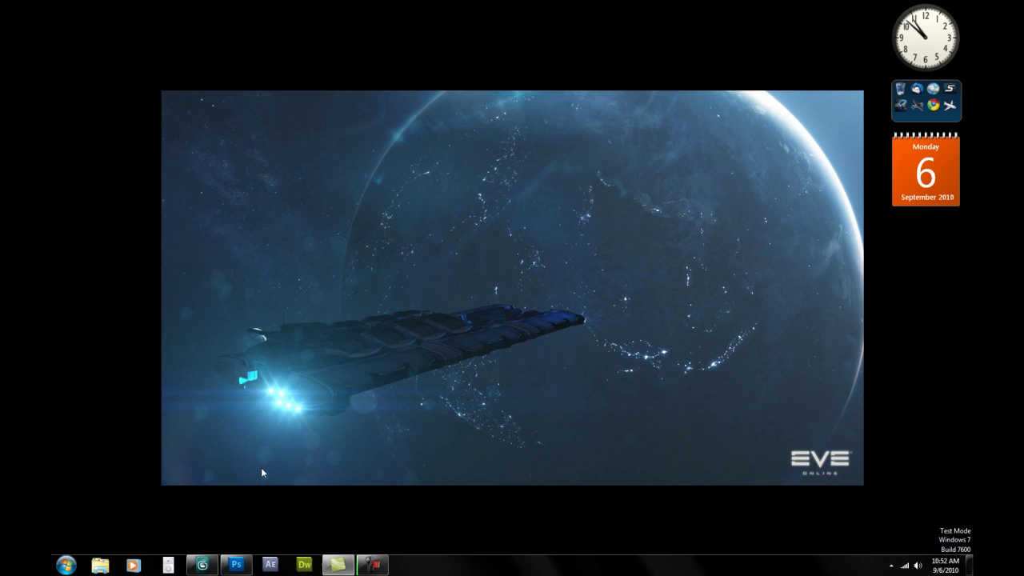
Step: Open Documents > EVE Models > Orca in Explorer and move the window left
{"action": "left_click", "coordinate": [100, 565]}
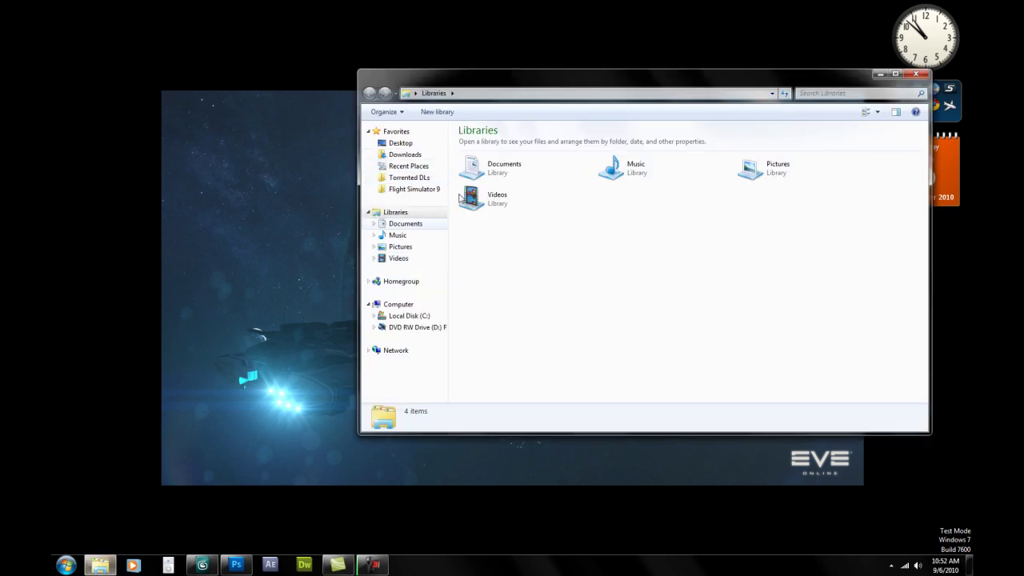
{"action": "double_click", "coordinate": [480, 166]}
{"action": "double_click", "coordinate": [482, 277]}
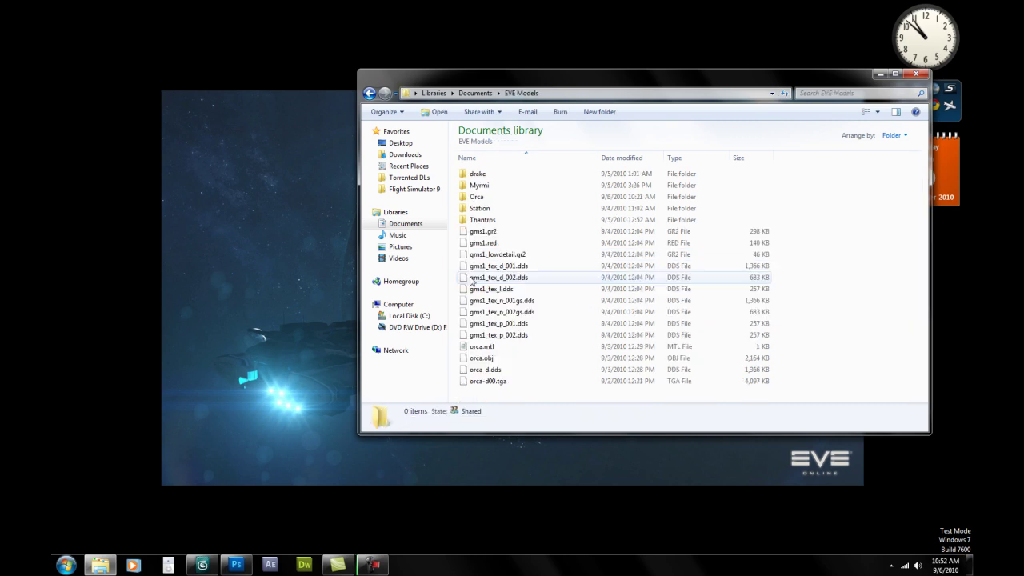
{"action": "double_click", "coordinate": [474, 197]}
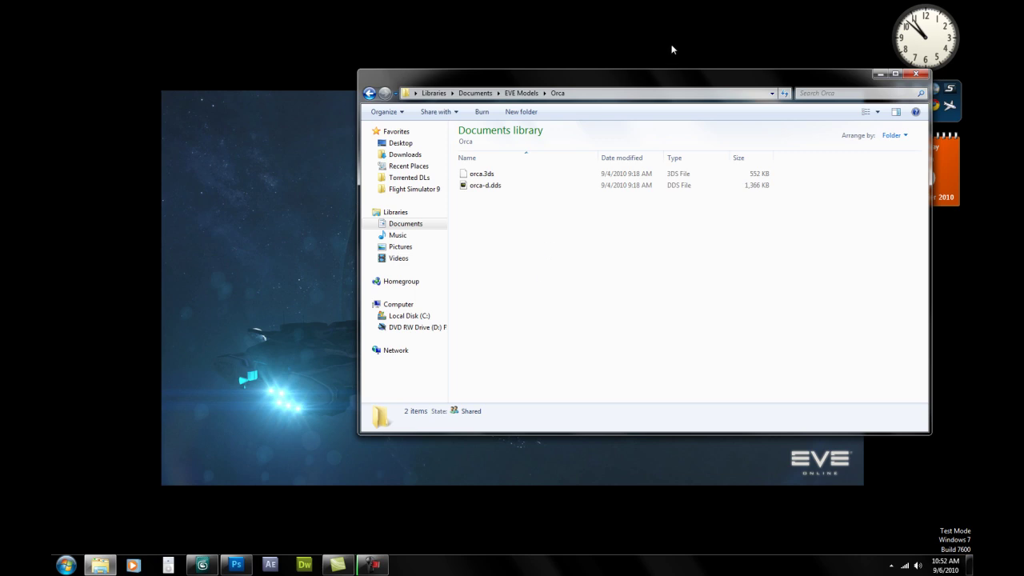
{"action": "left_click_drag", "start_coordinate": [658, 78], "coordinate": [536, 78]}
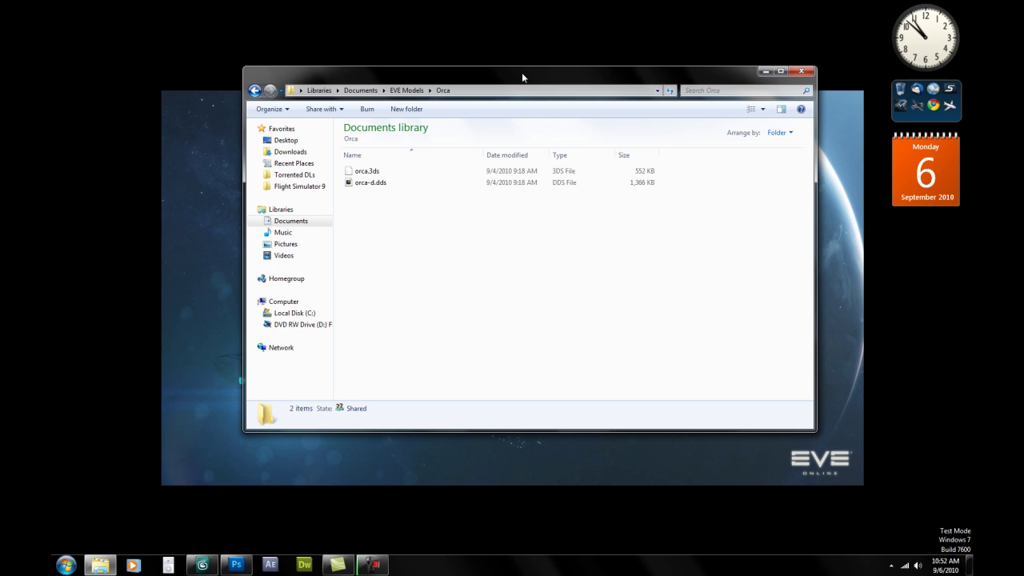
Step: Pick readdxt.exe from Program Files (x86)\NVIDIA Corporation\DDS Utilities to open orca-d.dds
{"action": "right_click", "coordinate": [346, 186]}
{"action": "mouse_move", "coordinate": [390, 206]}
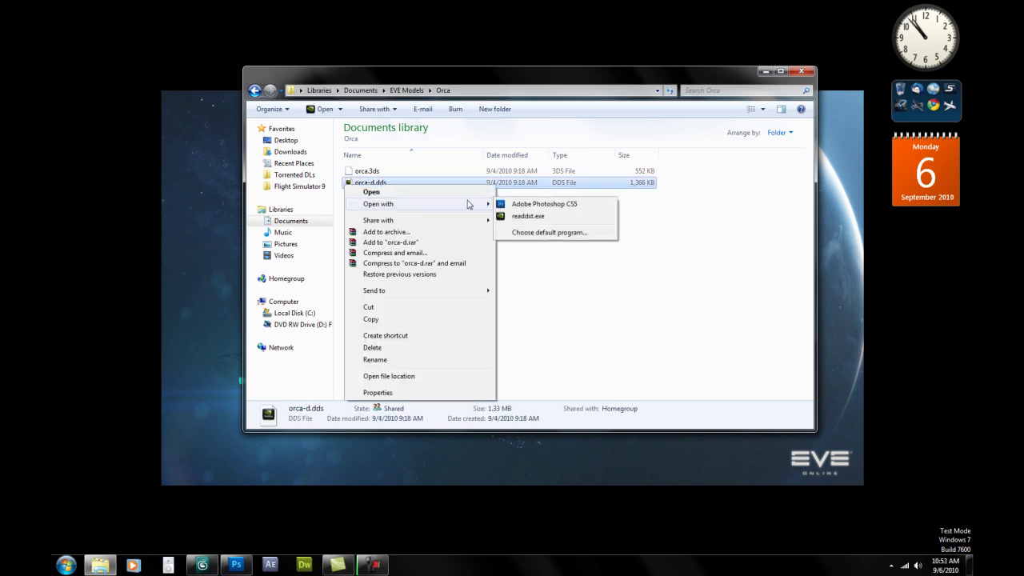
{"action": "left_click", "coordinate": [530, 233]}
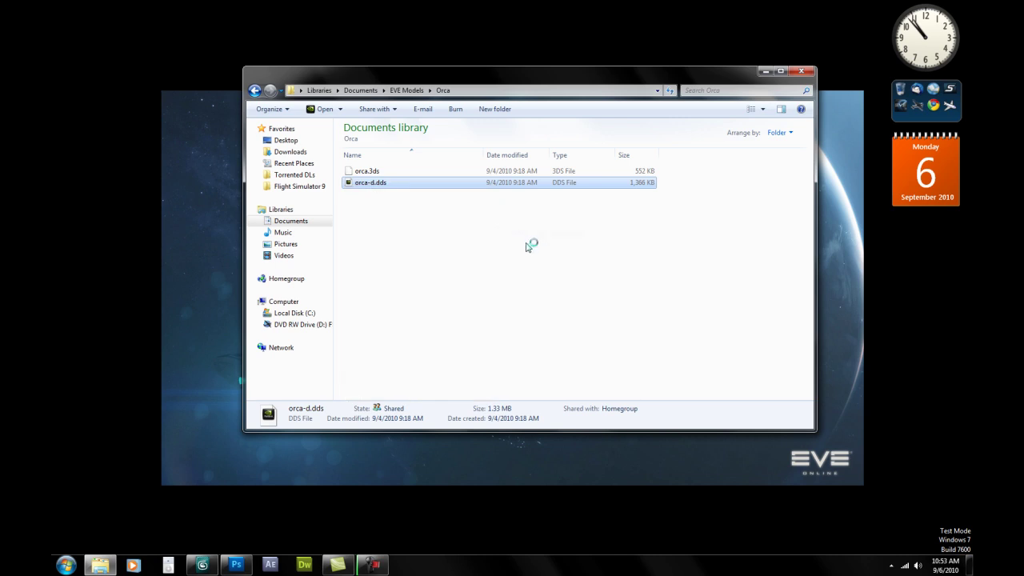
{"action": "left_click", "coordinate": [640, 357]}
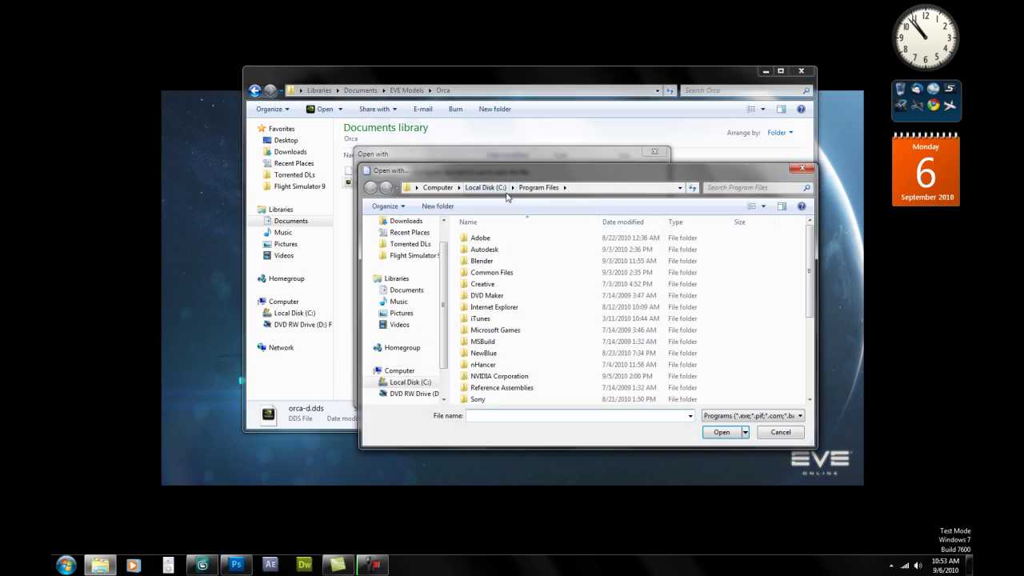
{"action": "left_click", "coordinate": [486, 188]}
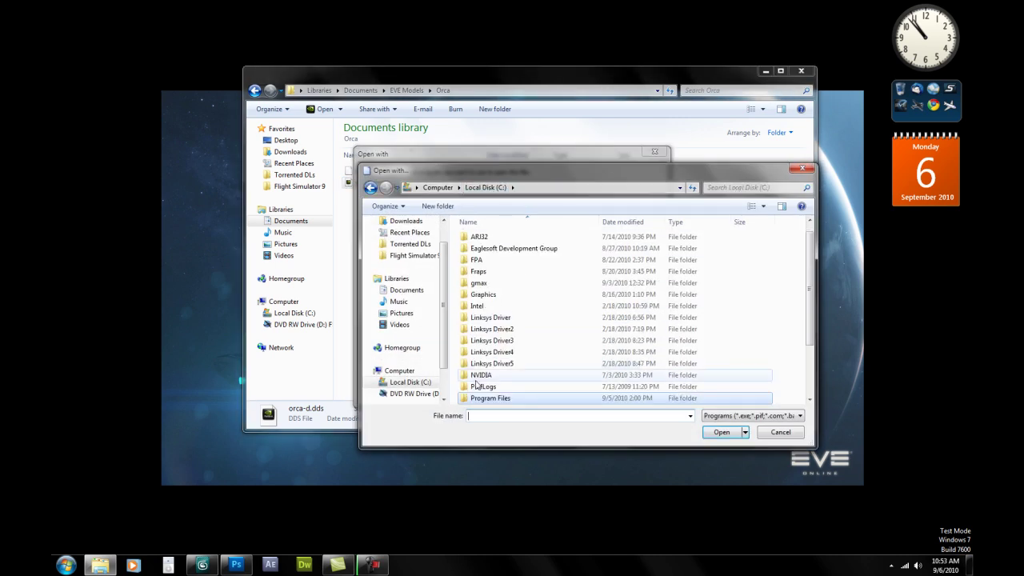
{"action": "scroll", "coordinate": [483, 392], "scroll_direction": "down", "scroll_amount": 1}
{"action": "double_click", "coordinate": [492, 375]}
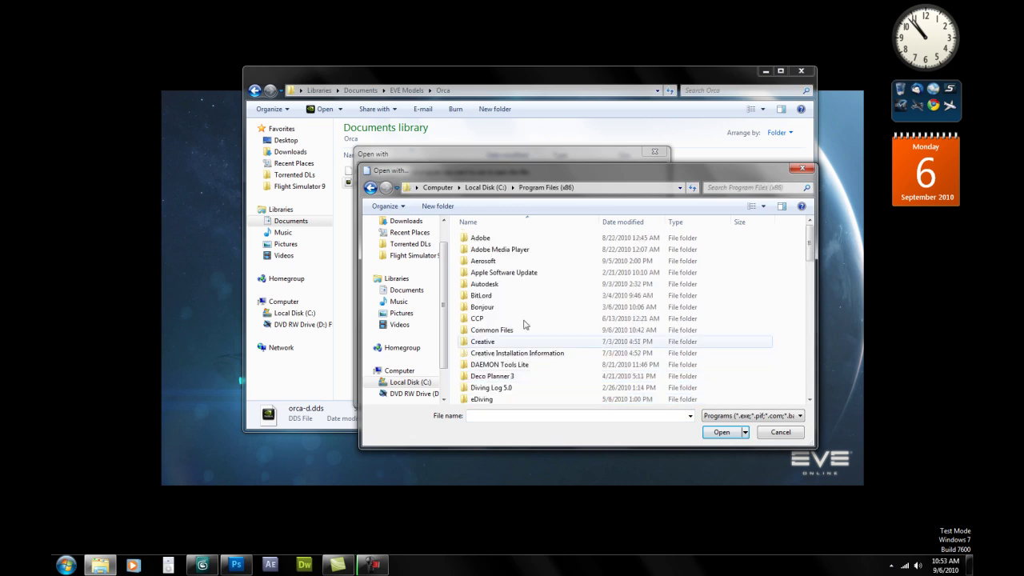
{"action": "scroll", "coordinate": [520, 333], "scroll_direction": "down", "scroll_amount": 6}
{"action": "scroll", "coordinate": [520, 333], "scroll_direction": "down", "scroll_amount": 3}
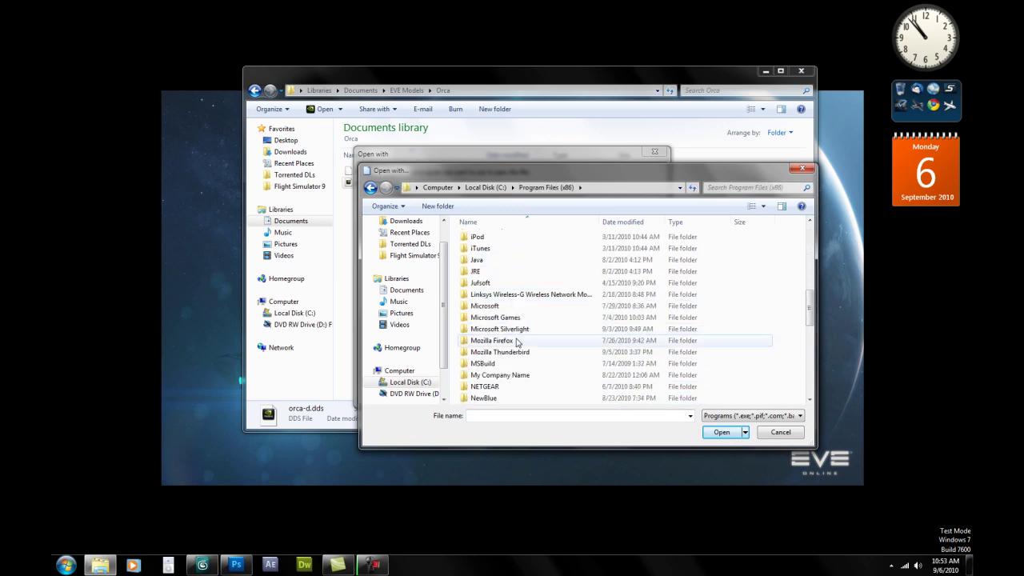
{"action": "double_click", "coordinate": [520, 374]}
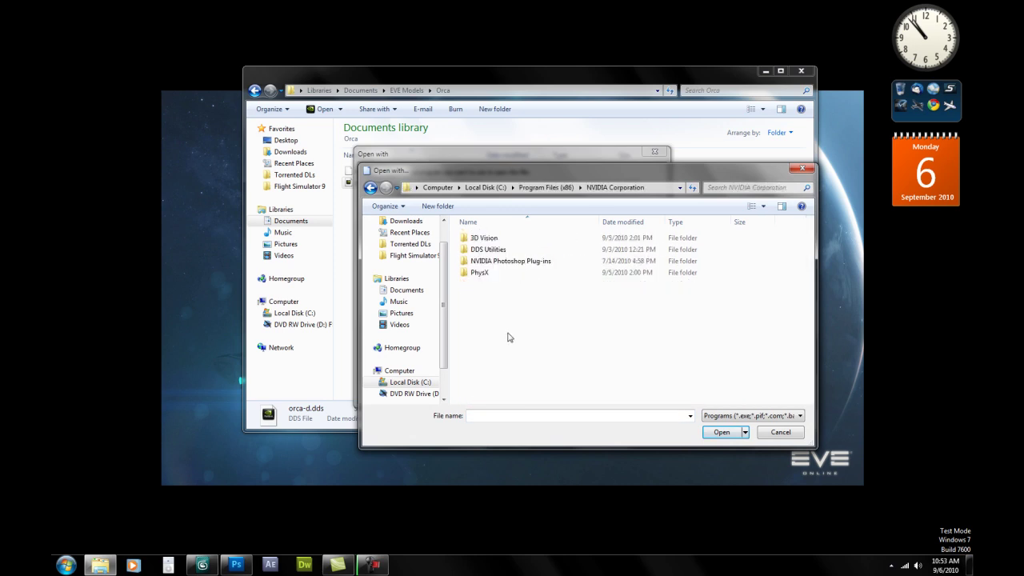
{"action": "double_click", "coordinate": [492, 252]}
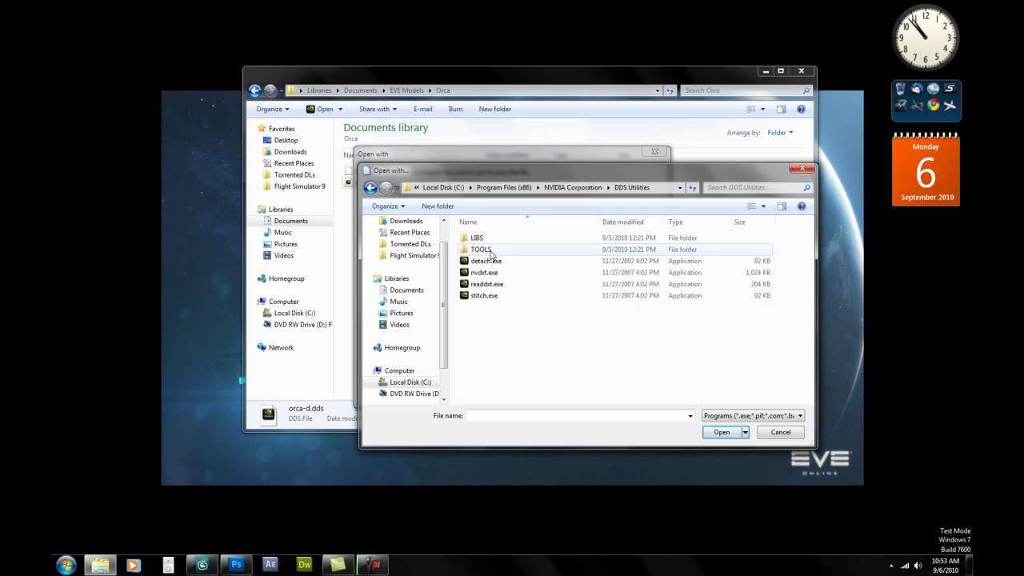
{"action": "left_click", "coordinate": [476, 288]}
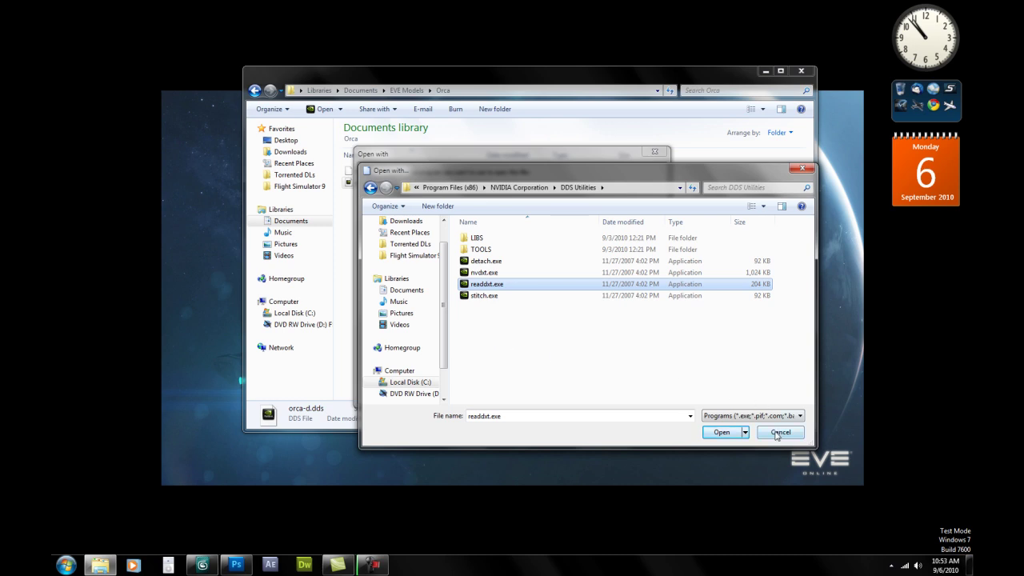
{"action": "left_click", "coordinate": [722, 432]}
Step: Extract orca-d.dds to TGA images with readdxt, then permanently delete orca-d01 through orca-d10.tga
{"action": "left_click", "coordinate": [646, 391]}
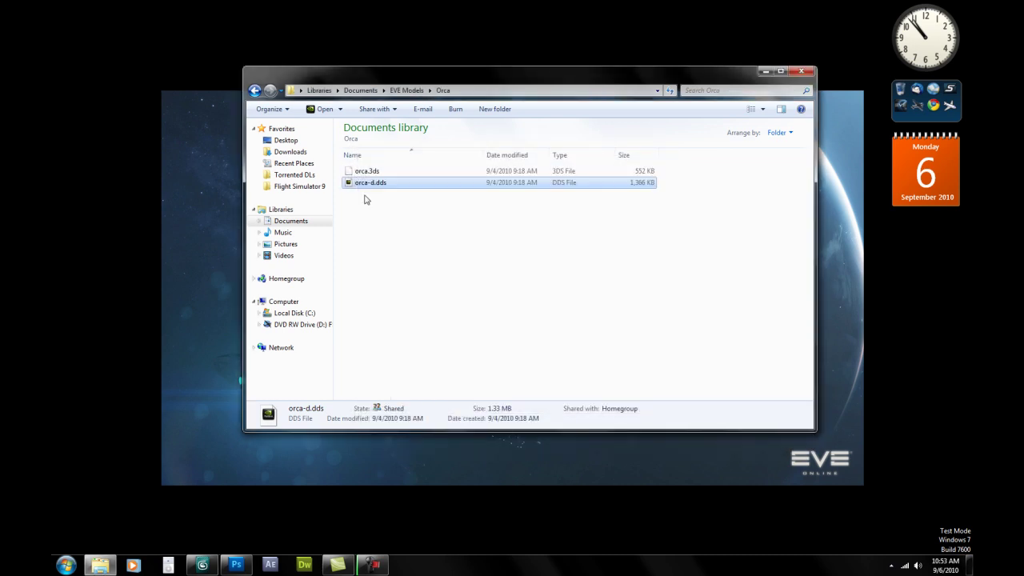
{"action": "double_click", "coordinate": [359, 185]}
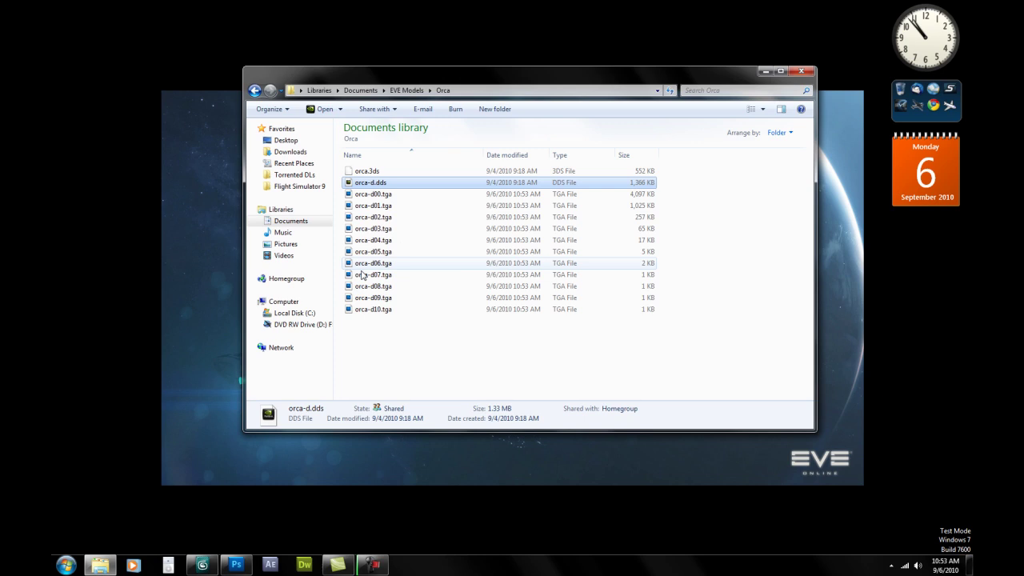
{"action": "left_click", "coordinate": [371, 197]}
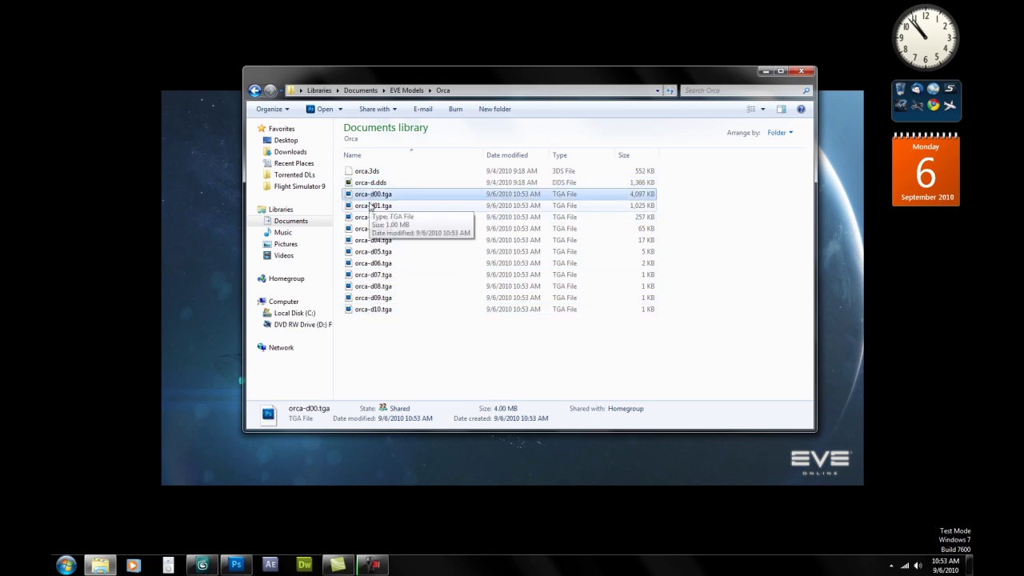
{"action": "left_click", "coordinate": [373, 206]}
{"action": "left_click", "coordinate": [373, 309], "text": "shift"}
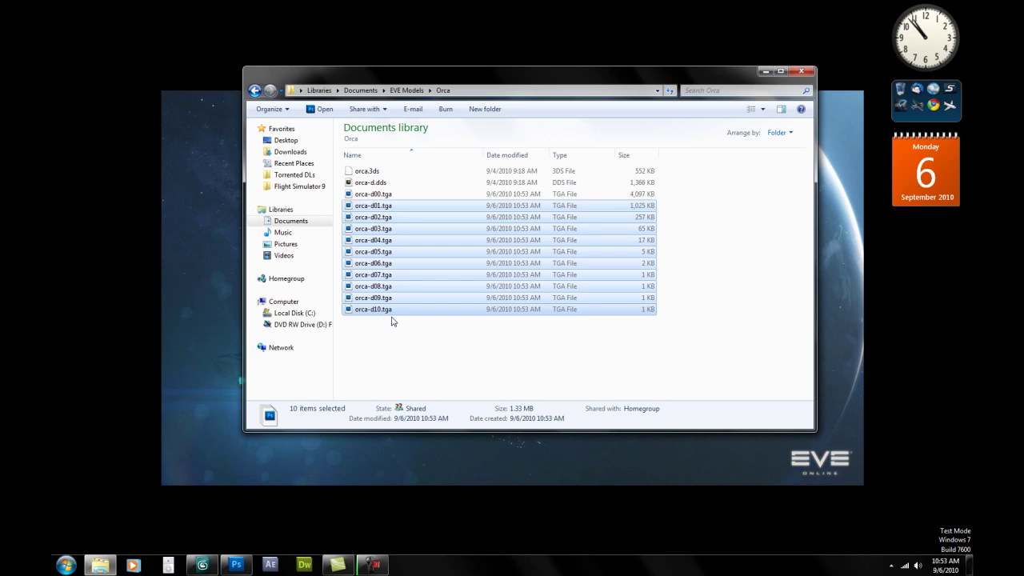
{"action": "key", "text": "shift+Delete"}
{"action": "key", "text": "Return"}
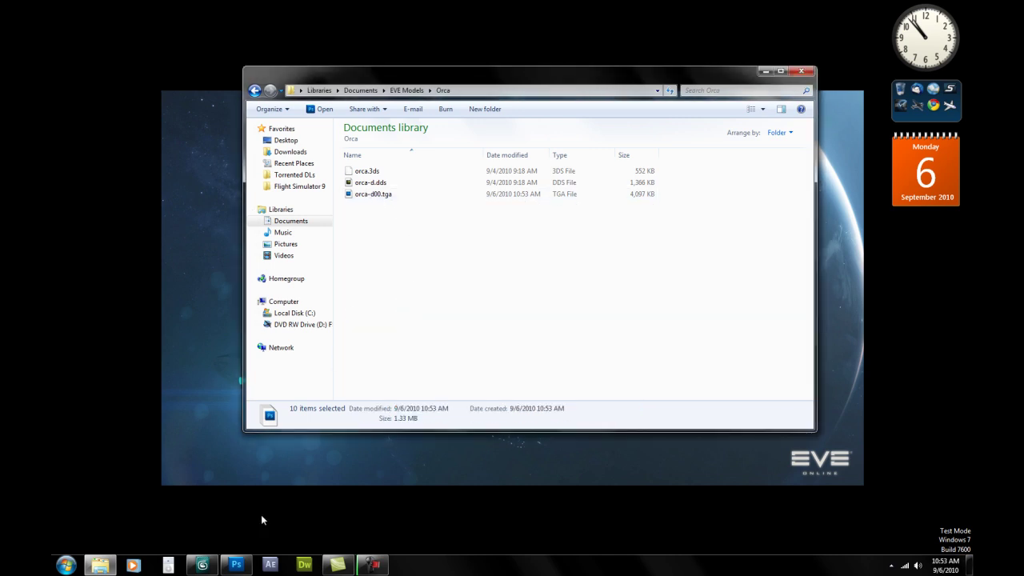
Step: Load the orca-d00.tga texture from the Orca folder into Photoshop CS5
{"action": "left_click", "coordinate": [236, 565]}
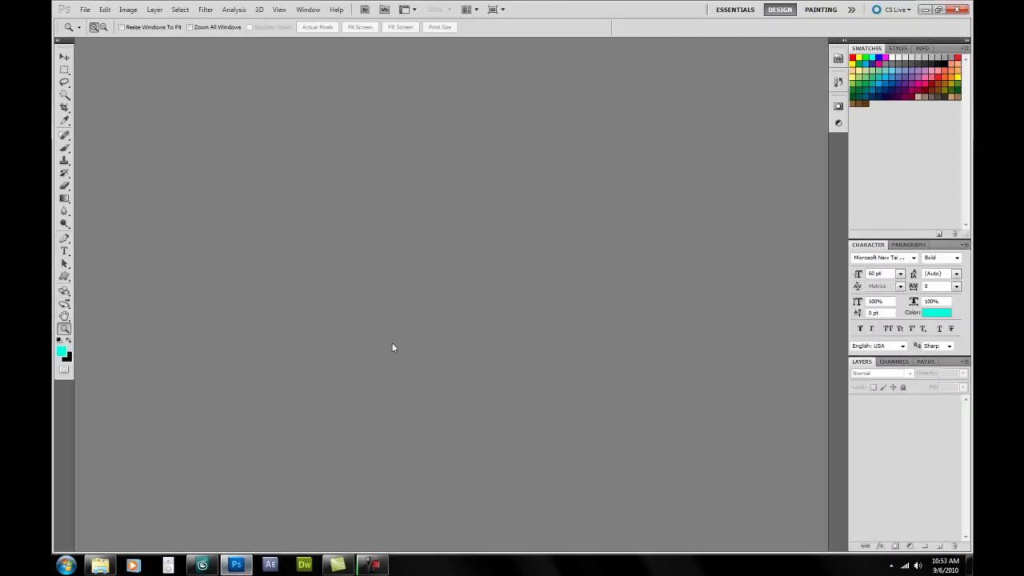
{"action": "left_click", "coordinate": [104, 566]}
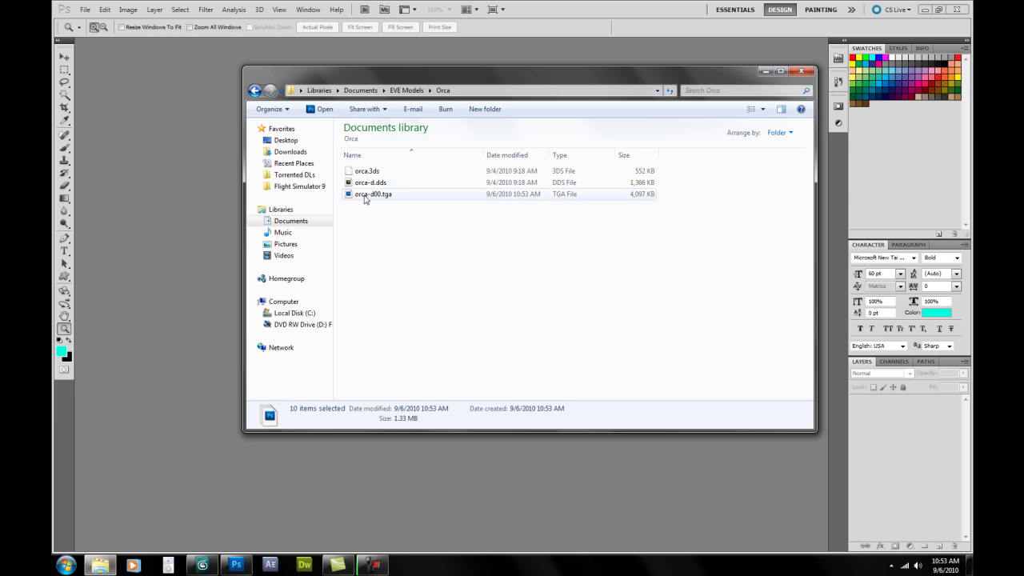
{"action": "left_click_drag", "start_coordinate": [362, 198], "coordinate": [147, 187]}
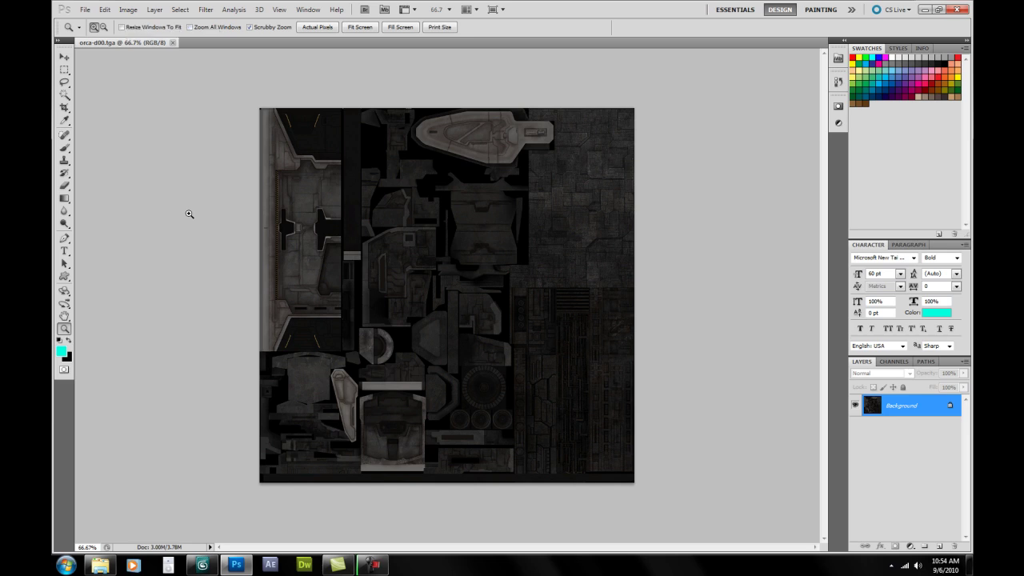
Step: Flip the orca-d00.tga canvas vertically and save the file
{"action": "left_click", "coordinate": [126, 8]}
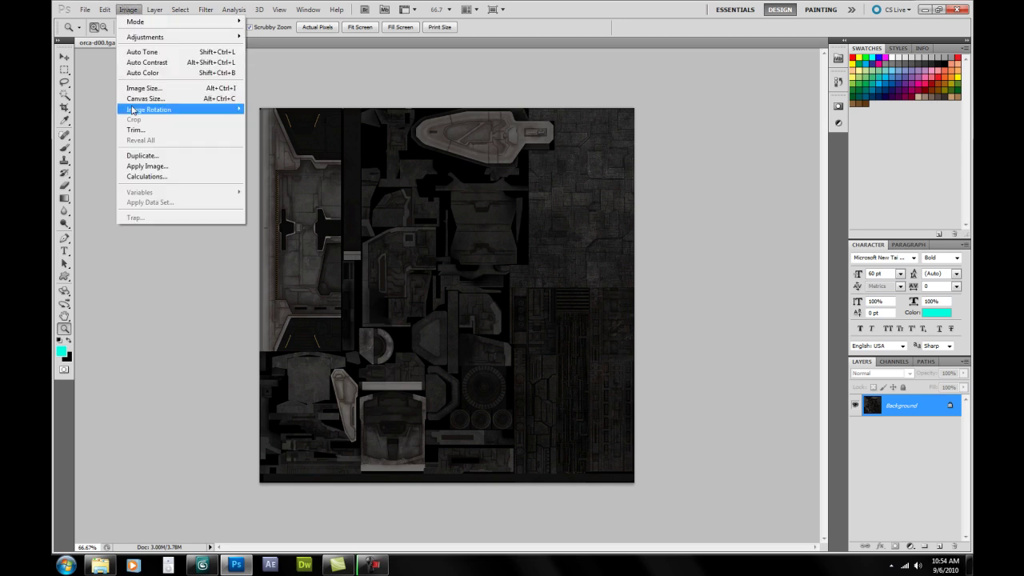
{"action": "mouse_move", "coordinate": [184, 109]}
{"action": "left_click", "coordinate": [282, 166]}
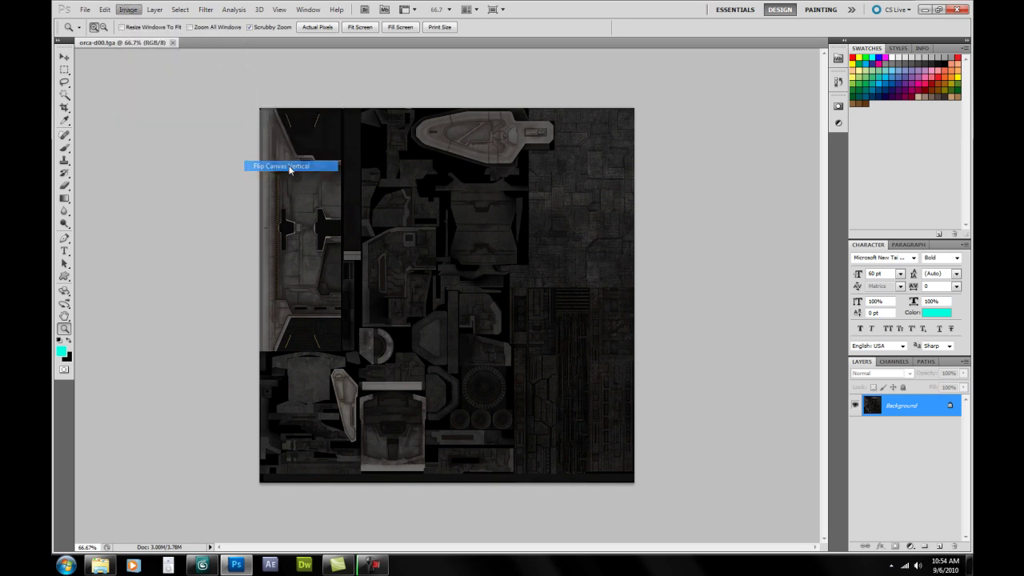
{"action": "left_click", "coordinate": [85, 10]}
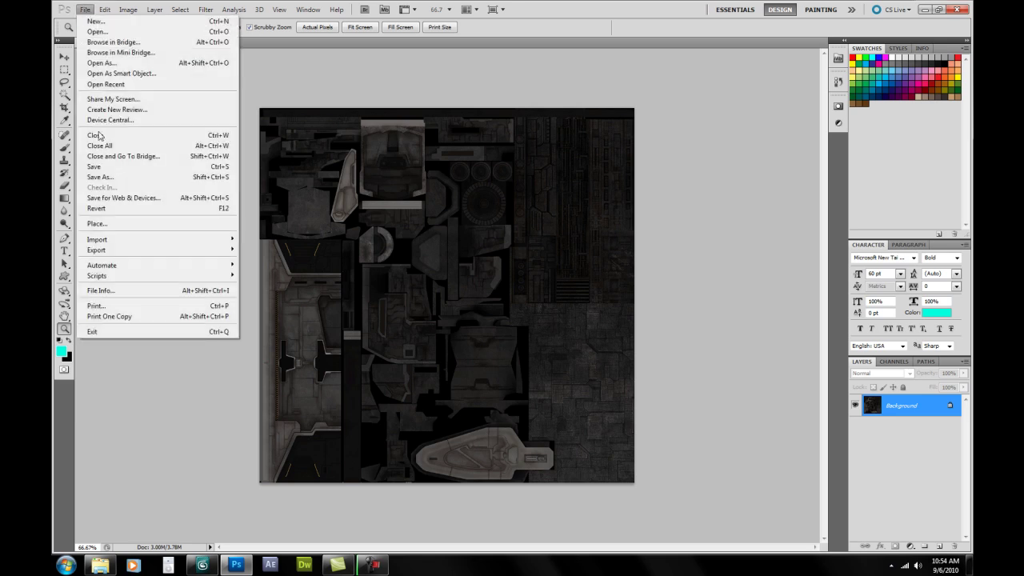
{"action": "left_click", "coordinate": [91, 168]}
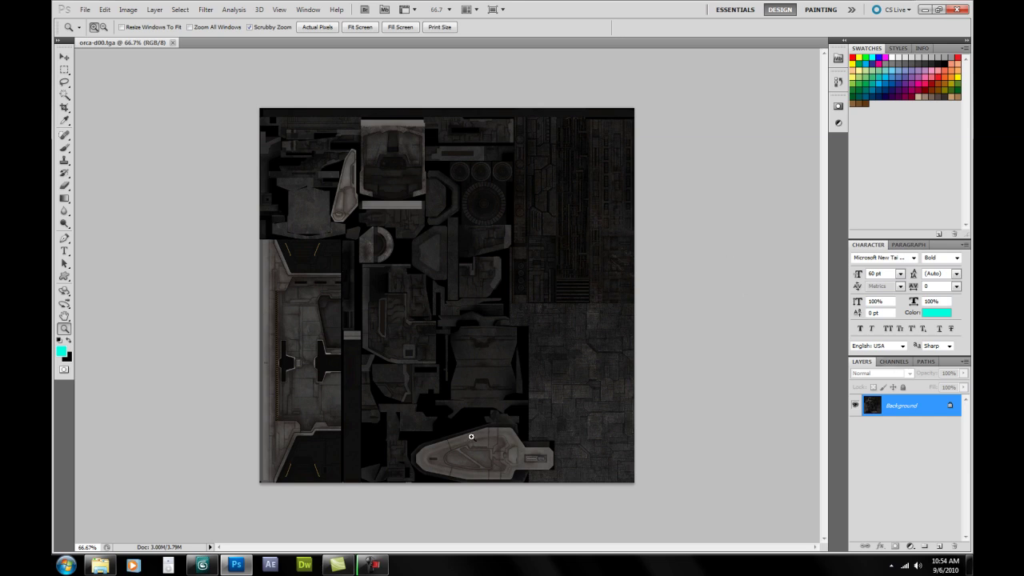
Step: Delete the RGB colour channels in the Channels panel, keeping only Alpha 1
{"action": "left_click", "coordinate": [894, 362]}
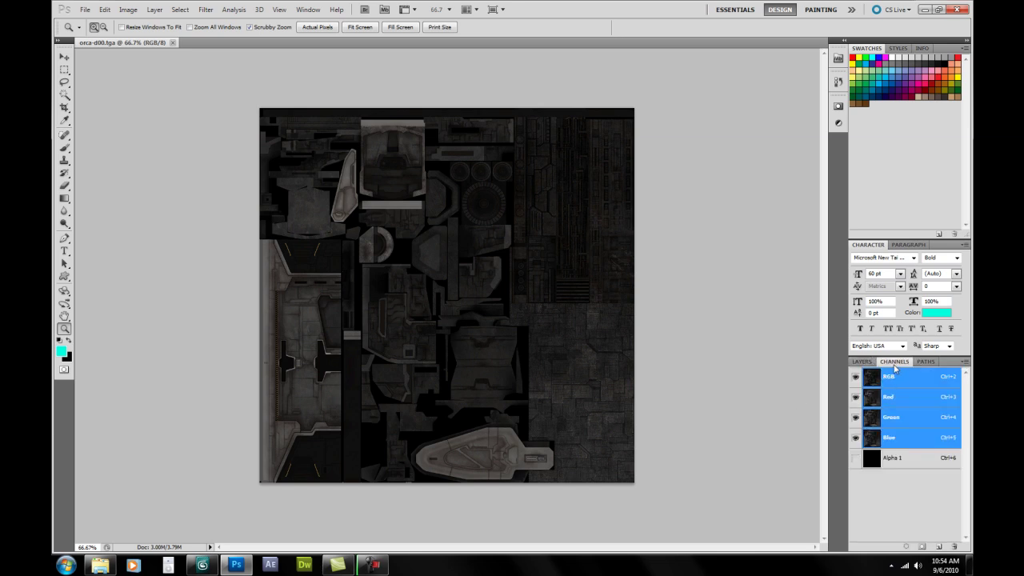
{"action": "right_click", "coordinate": [891, 375]}
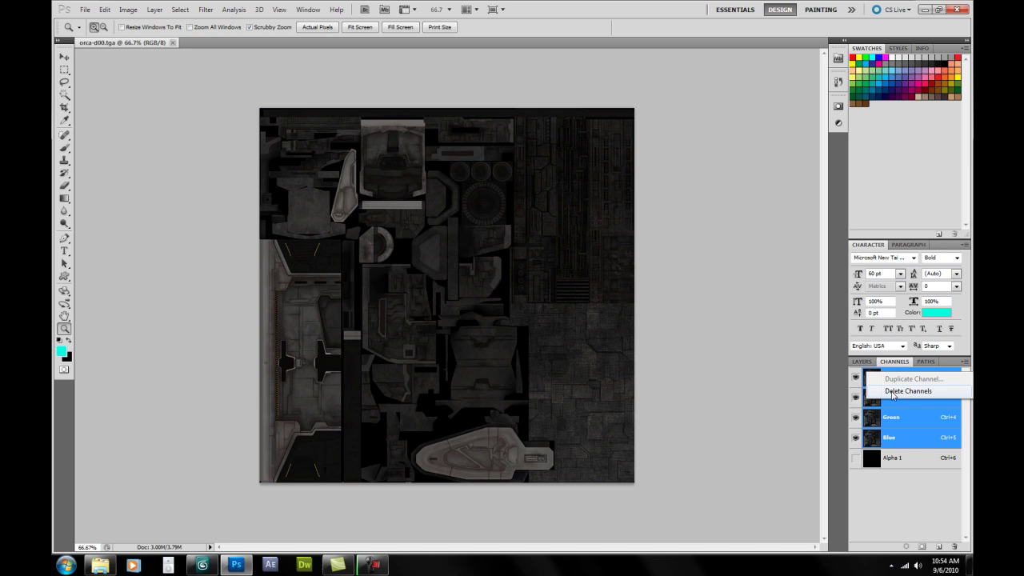
{"action": "left_click", "coordinate": [893, 391]}
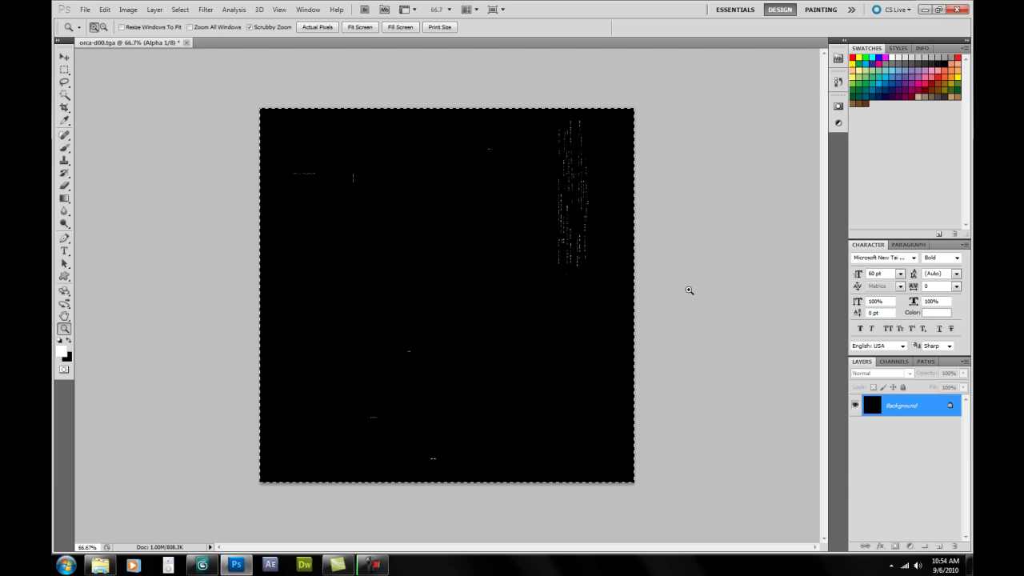
Step: Create a new 1024×1024 RGB Color document and paste the light-specks mask into it
{"action": "key", "text": "ctrl+n"}
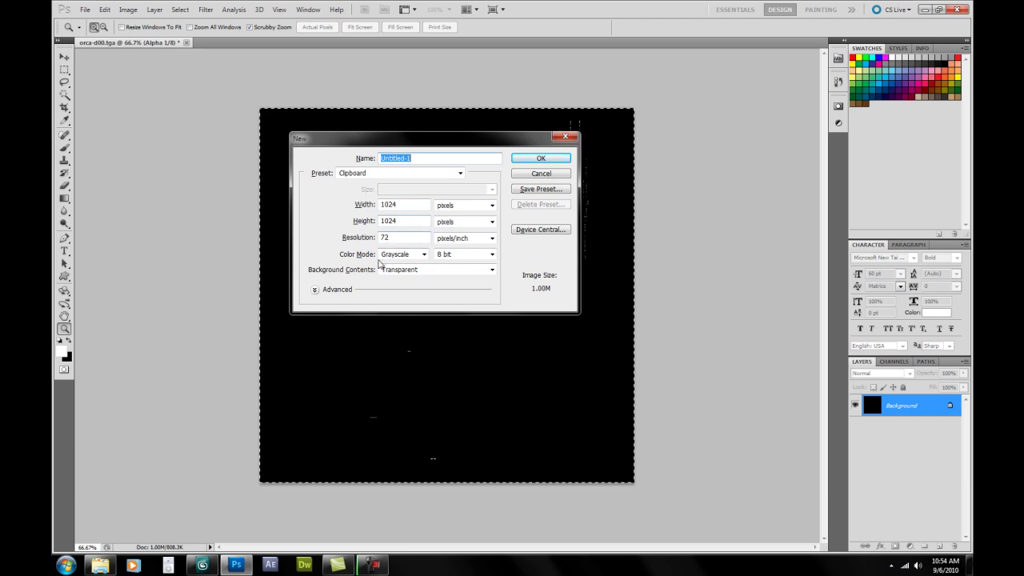
{"action": "left_click", "coordinate": [411, 256]}
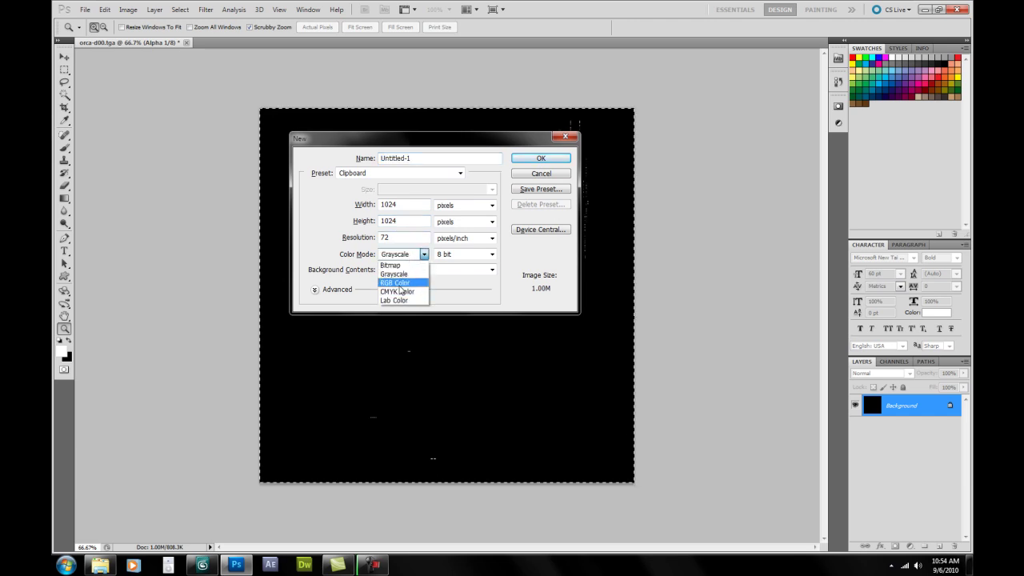
{"action": "left_click", "coordinate": [398, 283]}
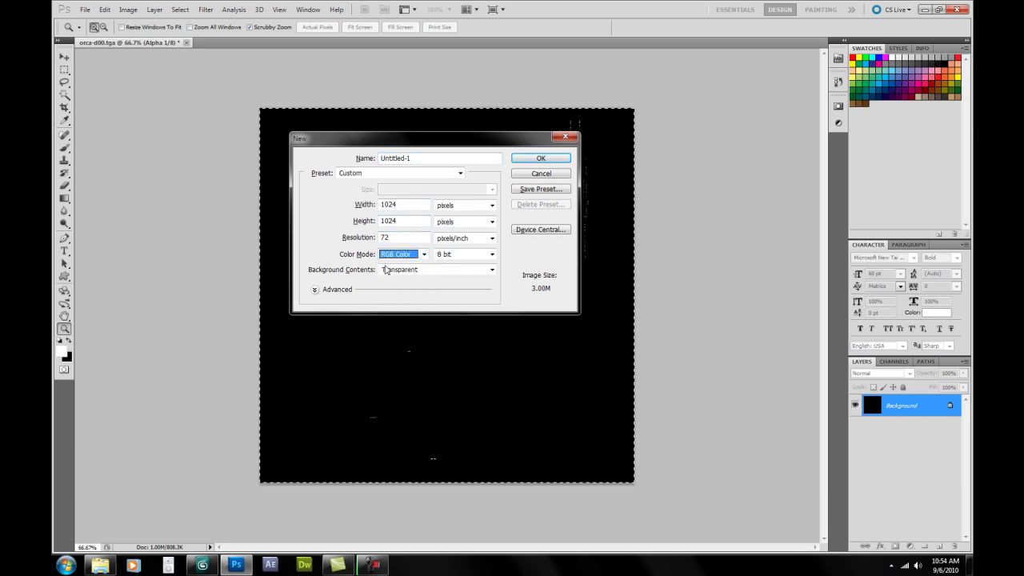
{"action": "left_click", "coordinate": [542, 159]}
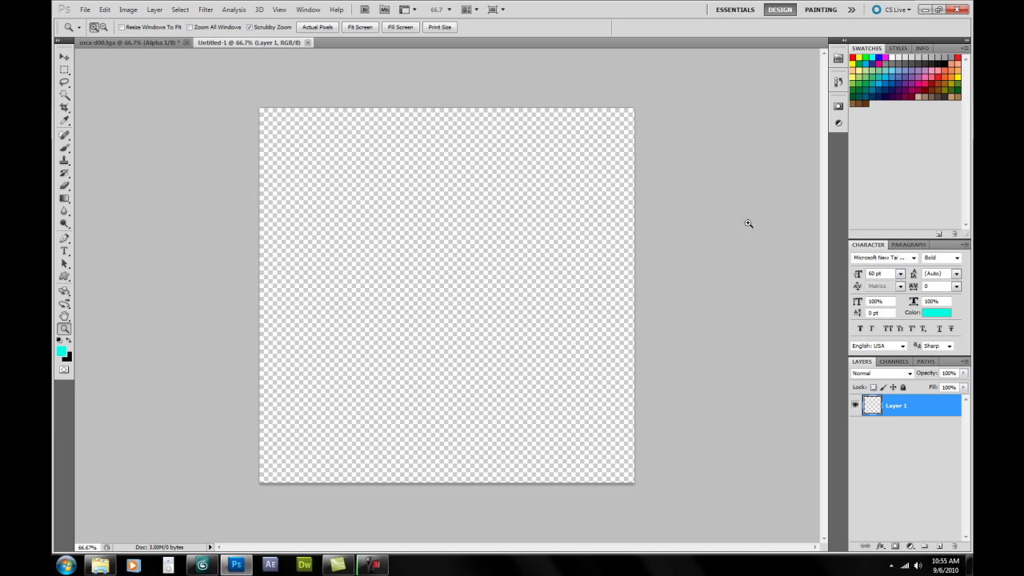
{"action": "key", "text": "ctrl+BackSpace"}
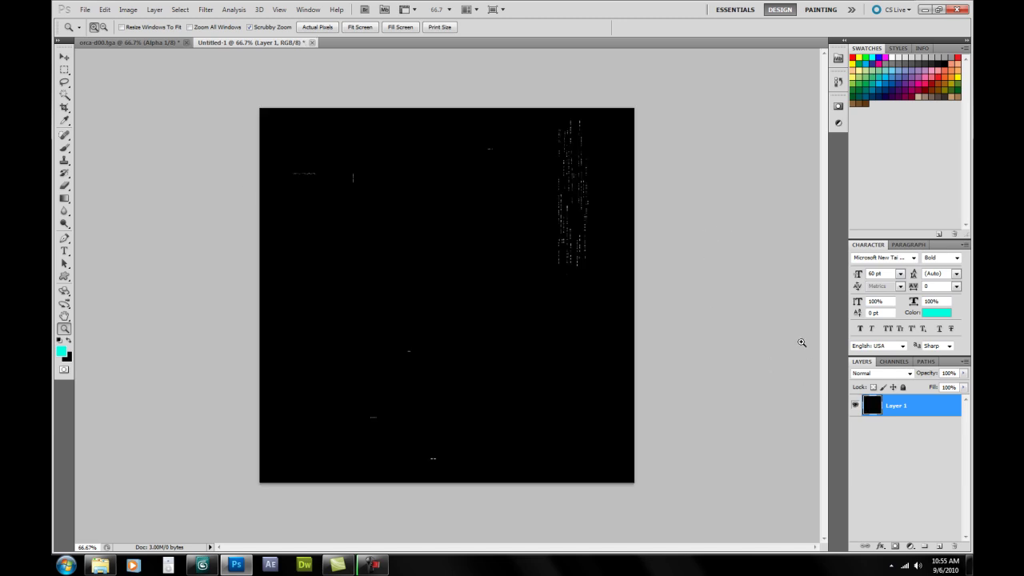
Step: Enable a Color Overlay layer style on Layer 1 with Multiply blend mode
{"action": "double_click", "coordinate": [877, 409]}
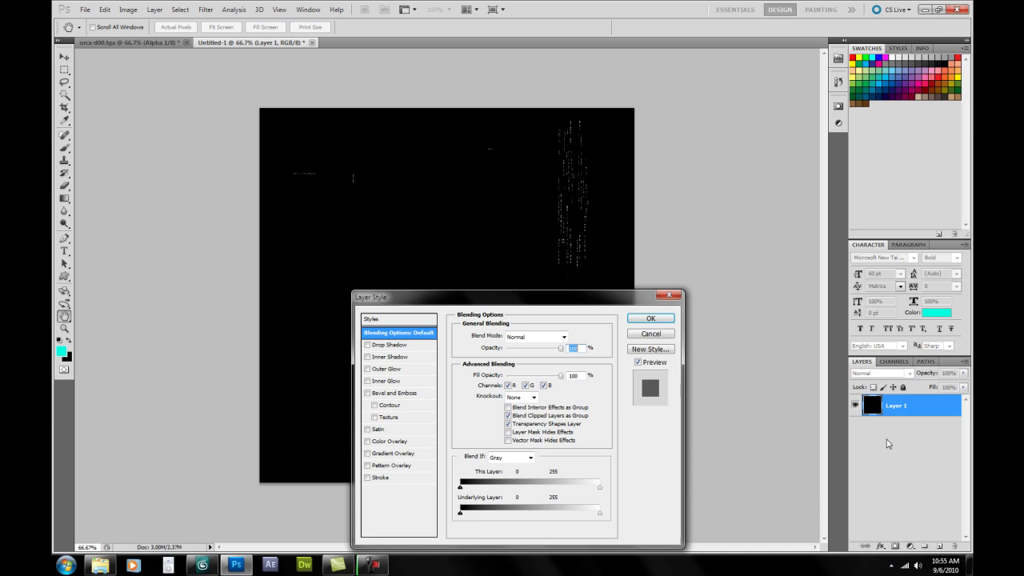
{"action": "left_click_drag", "start_coordinate": [511, 300], "coordinate": [576, 124]}
{"action": "left_click", "coordinate": [461, 266]}
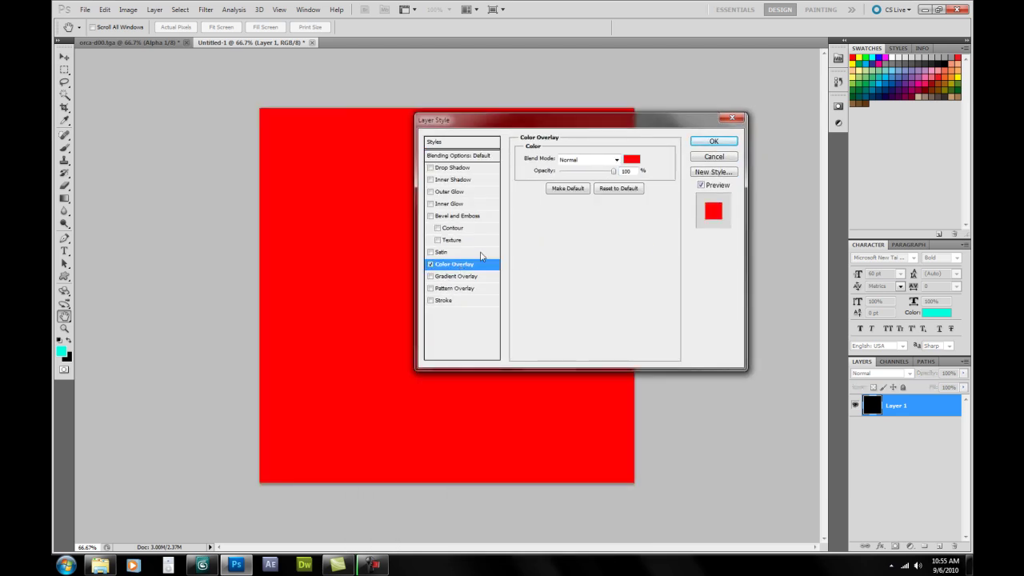
{"action": "left_click", "coordinate": [617, 160]}
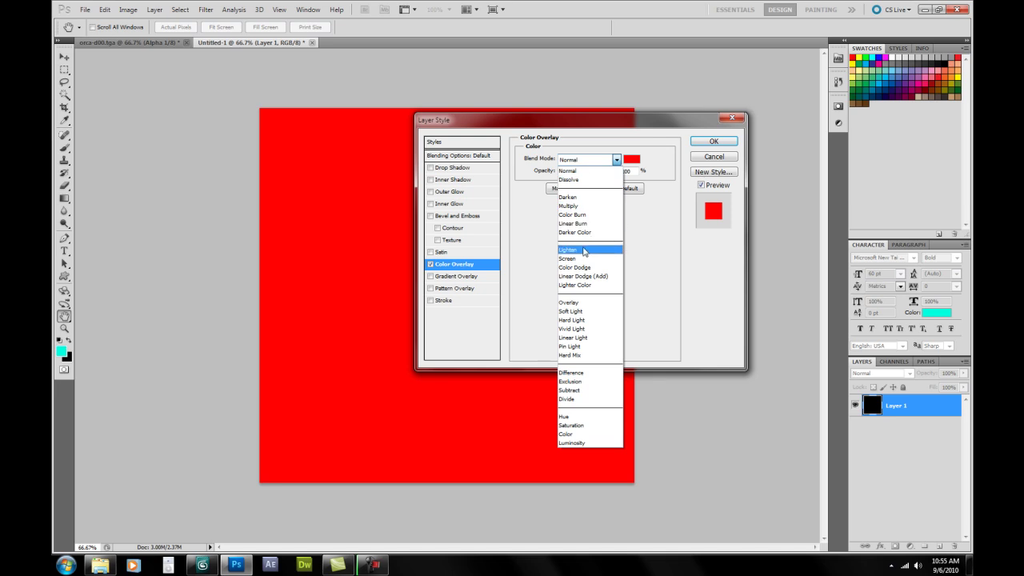
{"action": "left_click", "coordinate": [573, 206]}
{"action": "left_click_drag", "start_coordinate": [610, 123], "coordinate": [713, 302]}
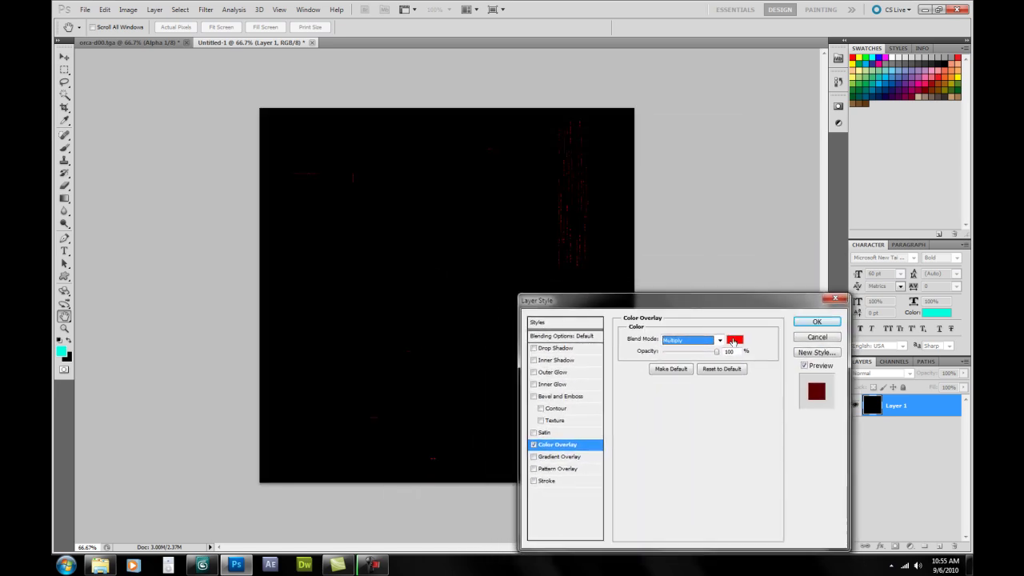
Step: Set the overlay colour to yellow ffde00 and apply the effect
{"action": "left_click", "coordinate": [735, 341]}
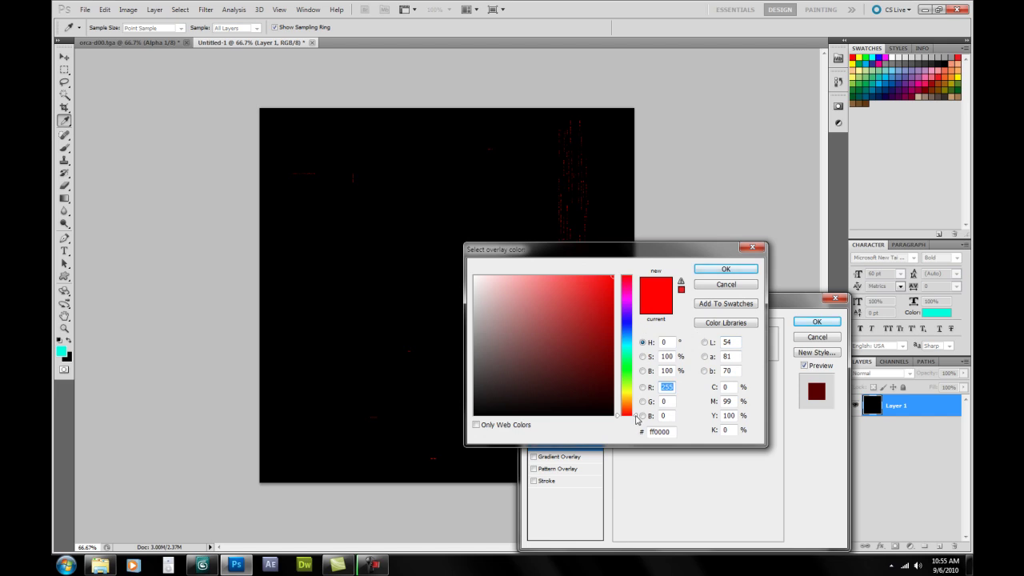
{"action": "left_click_drag", "start_coordinate": [638, 418], "coordinate": [636, 400]}
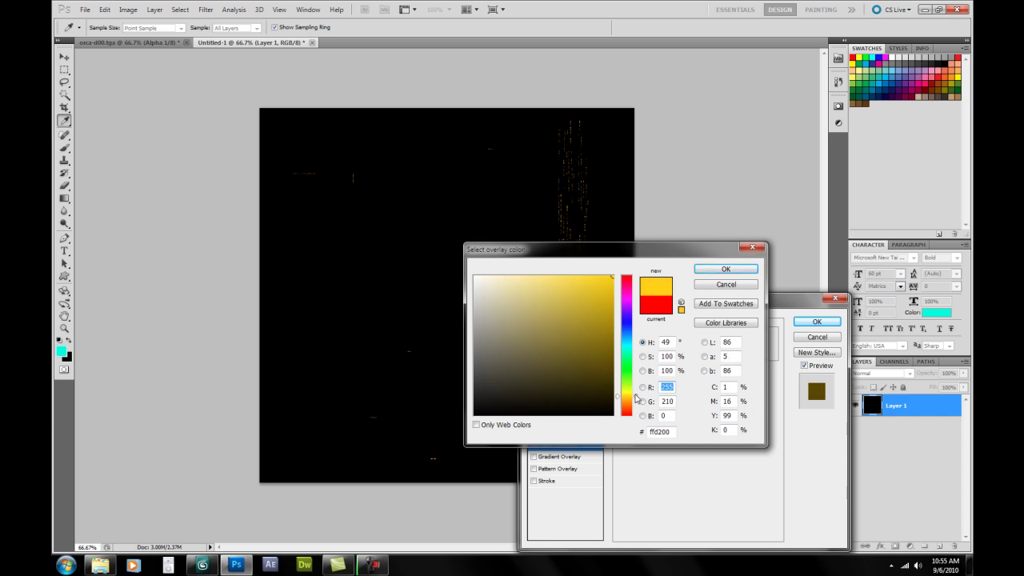
{"action": "left_click_drag", "start_coordinate": [636, 397], "coordinate": [637, 397]}
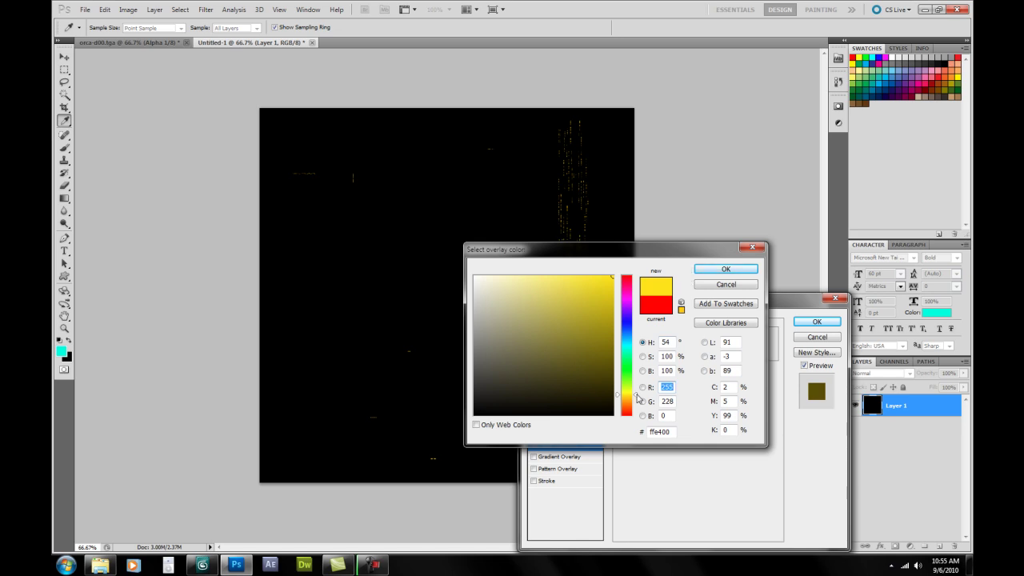
{"action": "left_click_drag", "start_coordinate": [638, 397], "coordinate": [640, 400]}
{"action": "left_click_drag", "start_coordinate": [641, 251], "coordinate": [630, 289]}
{"action": "left_click", "coordinate": [714, 310]}
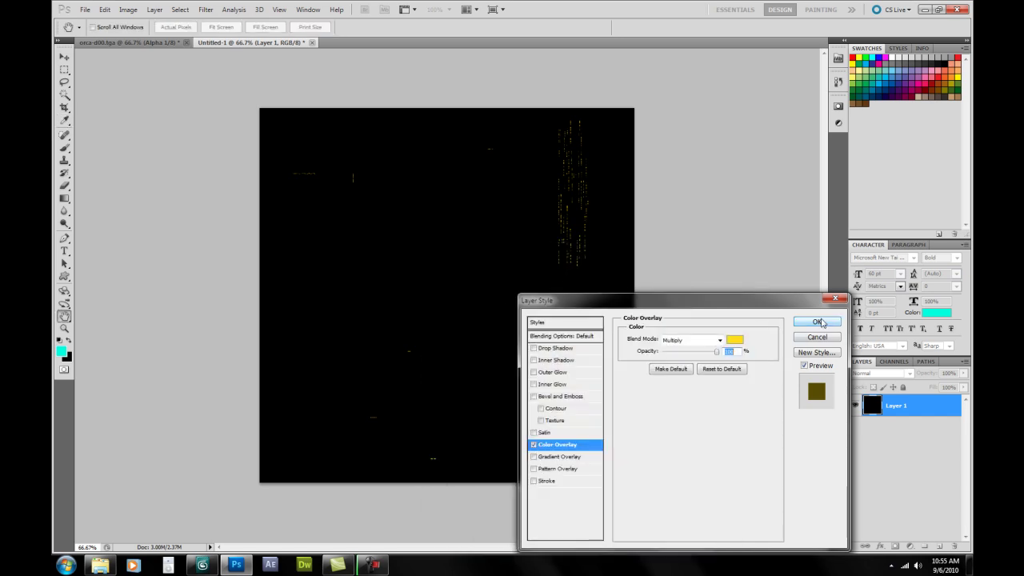
{"action": "left_click", "coordinate": [818, 323]}
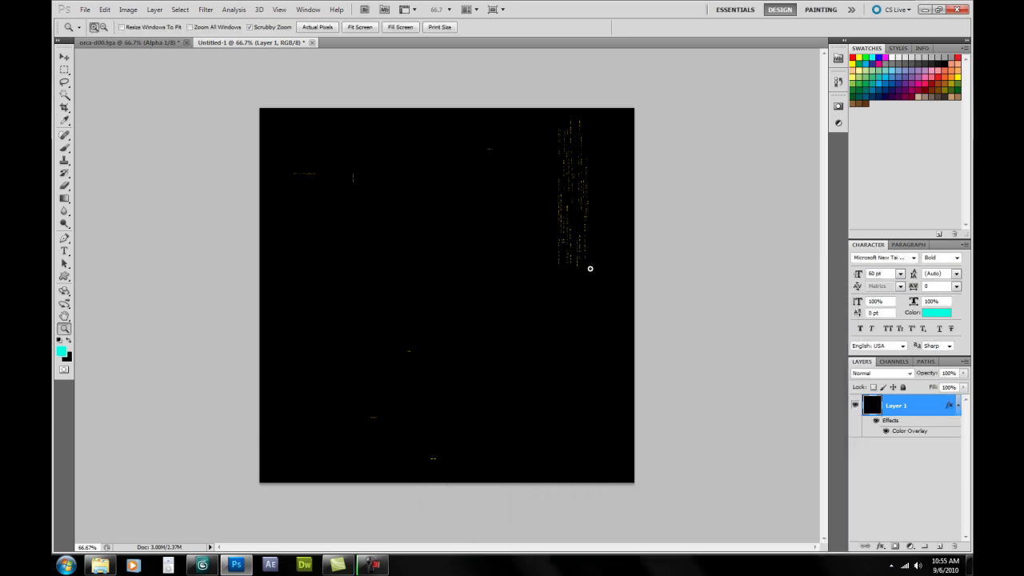
Step: Save the image as lights.png in the Orca folder, then quit Photoshop without saving
{"action": "left_click", "coordinate": [88, 11]}
{"action": "left_click", "coordinate": [112, 182]}
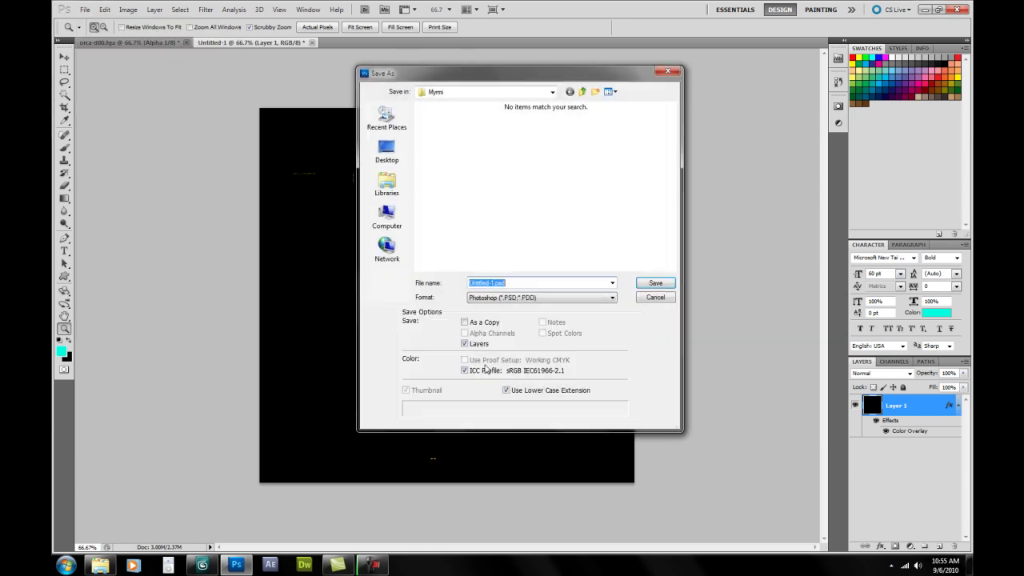
{"action": "left_click", "coordinate": [555, 299]}
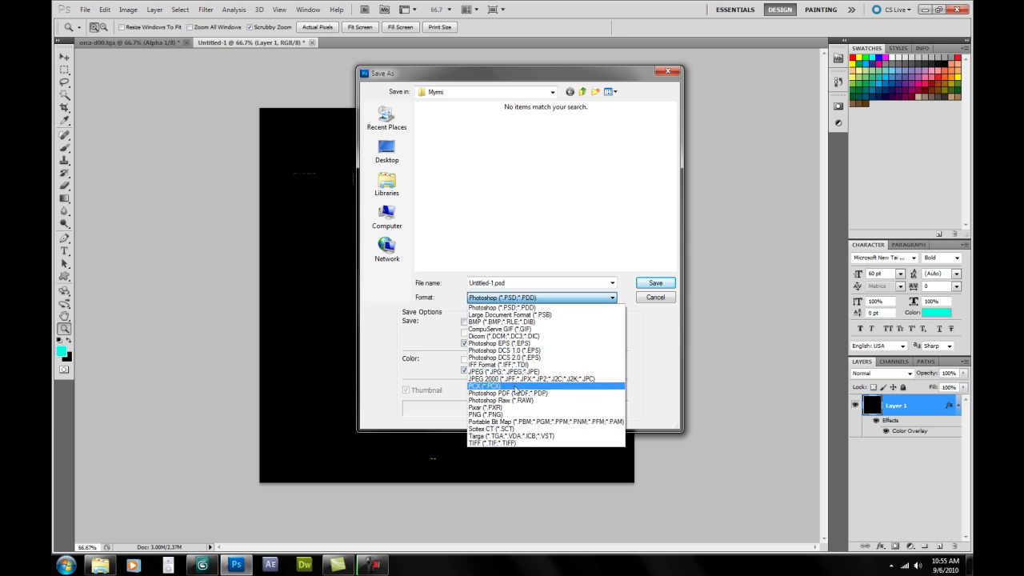
{"action": "left_click", "coordinate": [506, 414]}
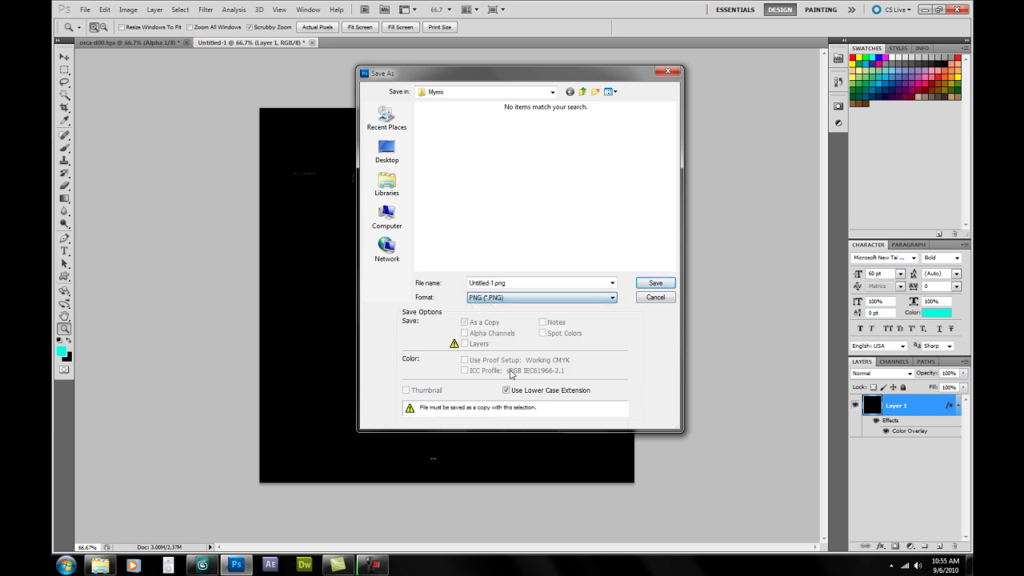
{"action": "double_click", "coordinate": [496, 282]}
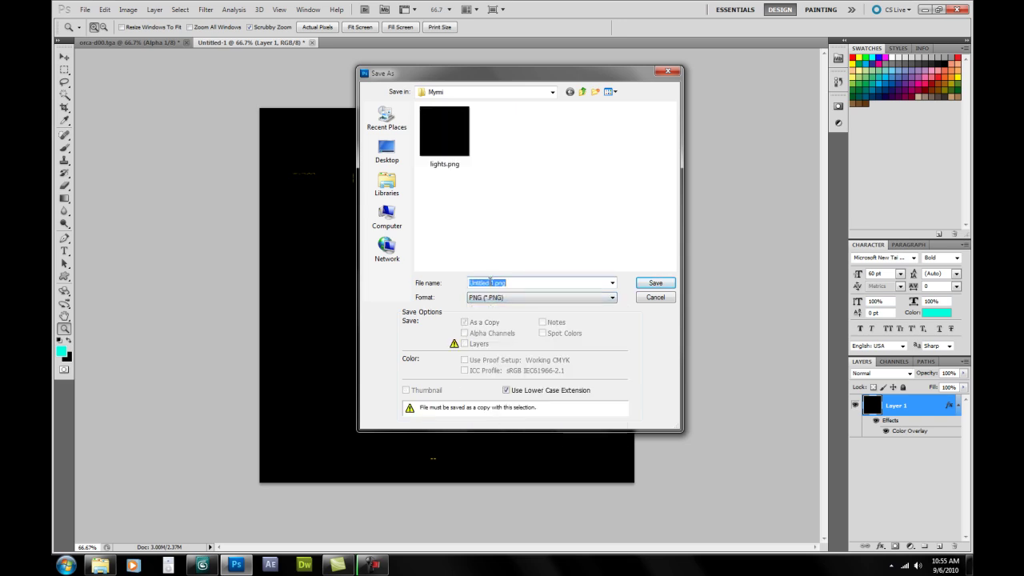
{"action": "left_click", "coordinate": [582, 91]}
{"action": "double_click", "coordinate": [436, 140]}
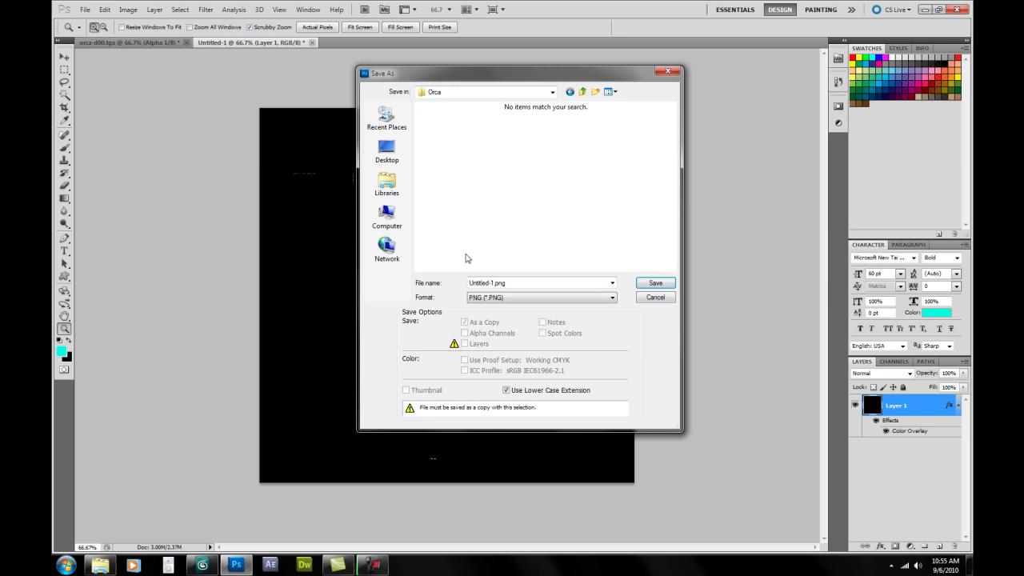
{"action": "double_click", "coordinate": [496, 283]}
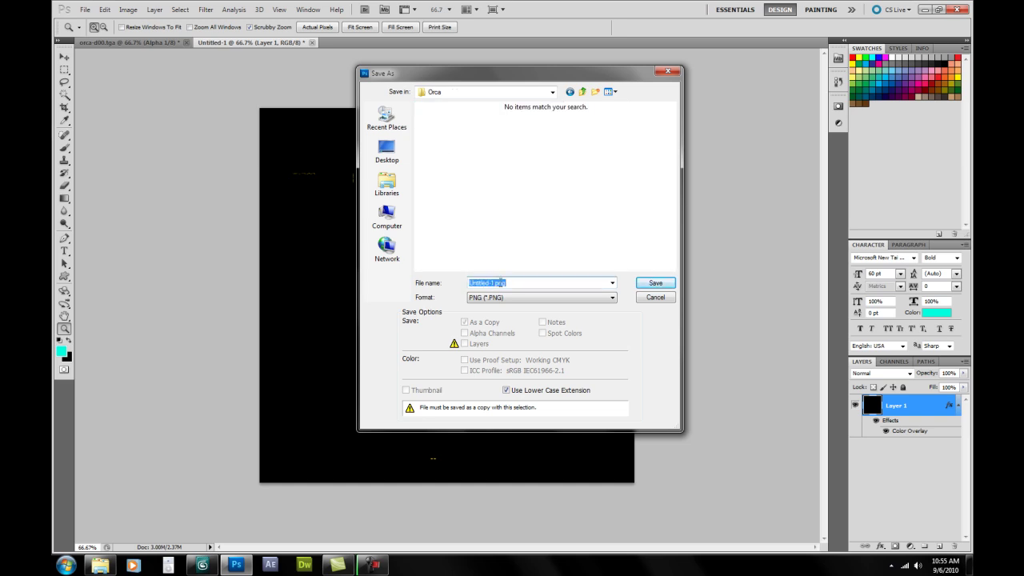
{"action": "left_click_drag", "start_coordinate": [494, 282], "coordinate": [415, 274]}
{"action": "left_click", "coordinate": [656, 284]}
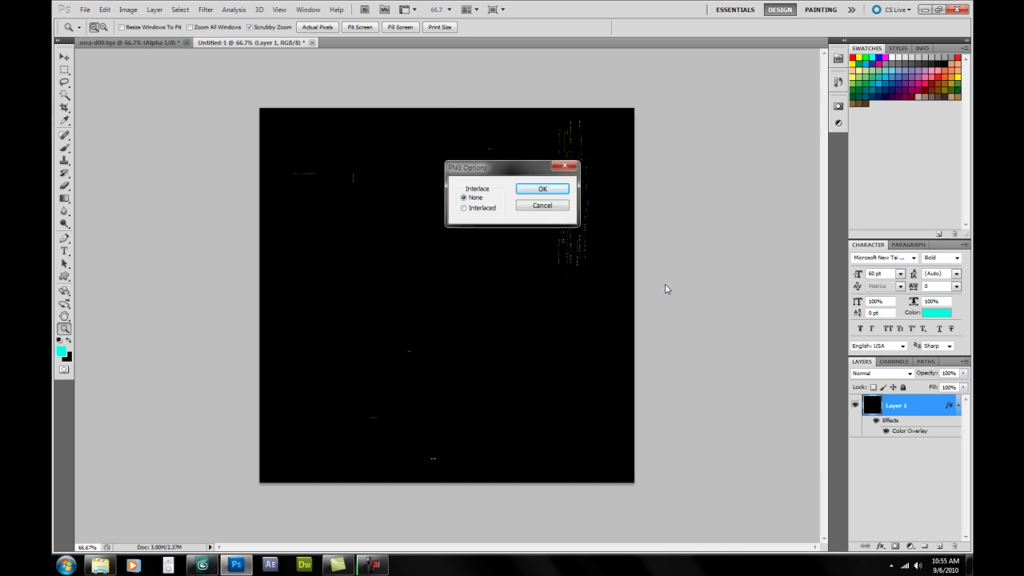
{"action": "left_click", "coordinate": [554, 192]}
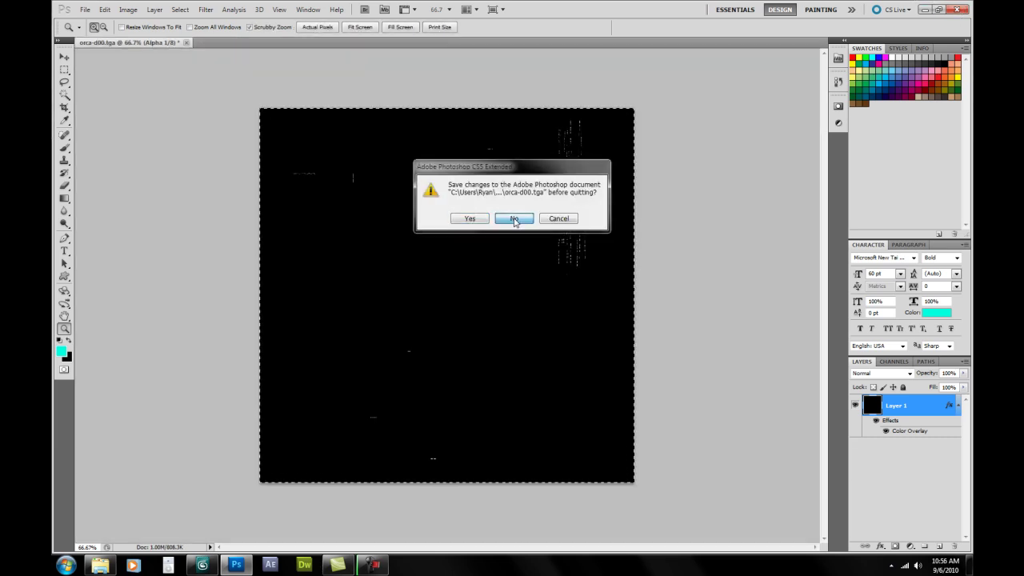
{"action": "left_click", "coordinate": [513, 213]}
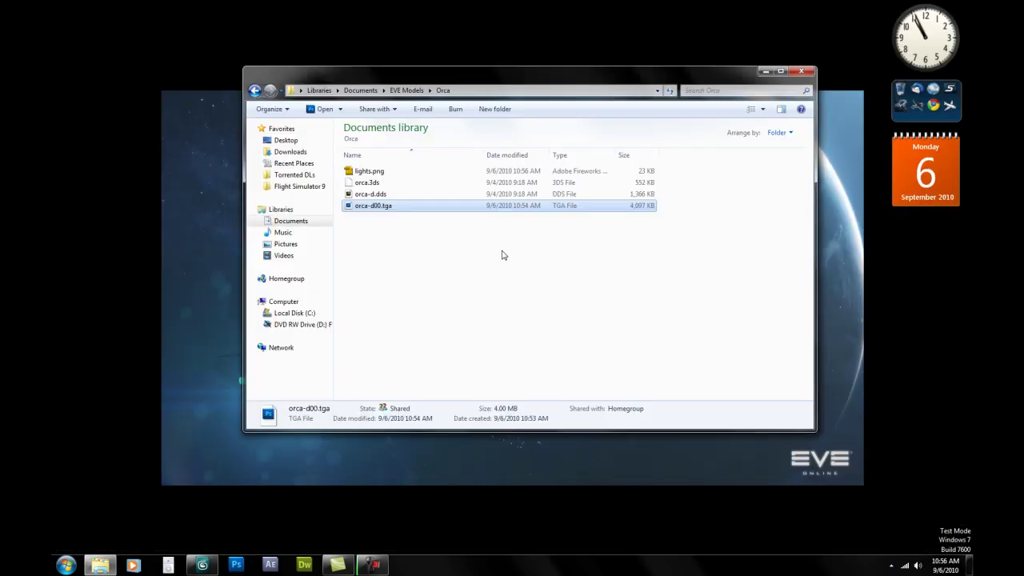
Step: Restore 3ds Max and switch to the two-pane Front/Perspective viewport layout
{"action": "left_click", "coordinate": [764, 71]}
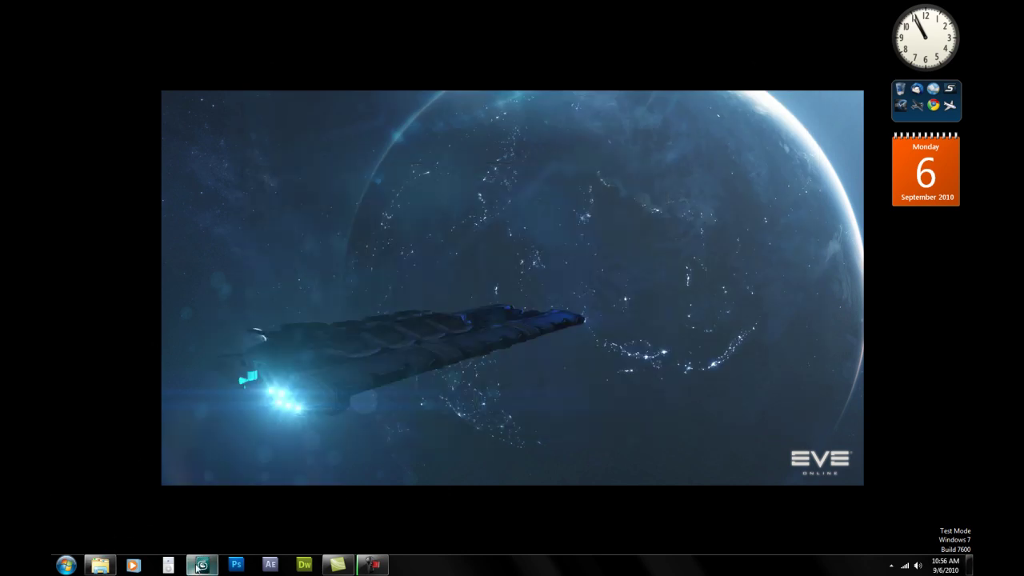
{"action": "left_click", "coordinate": [198, 565]}
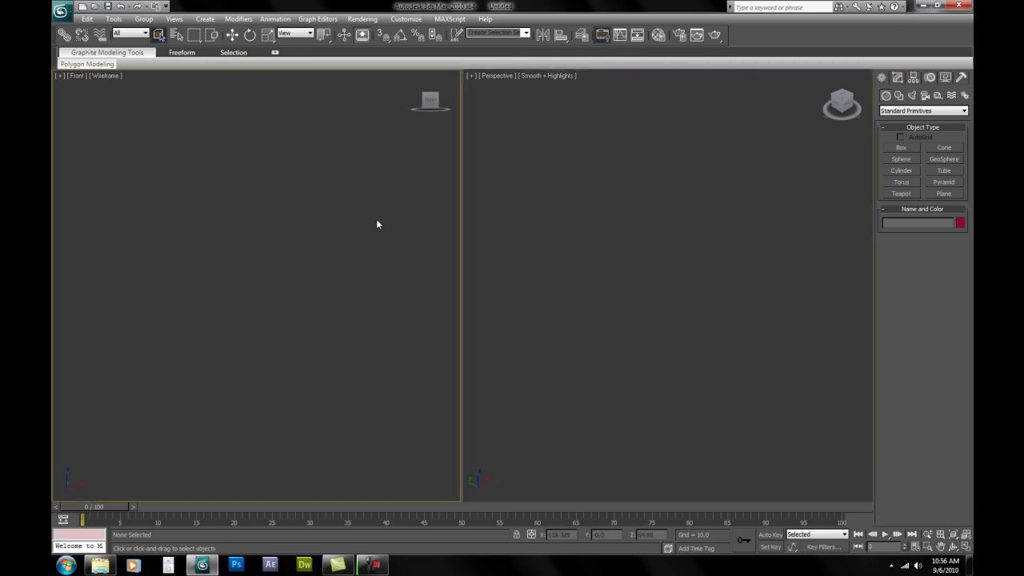
{"action": "left_click", "coordinate": [174, 18]}
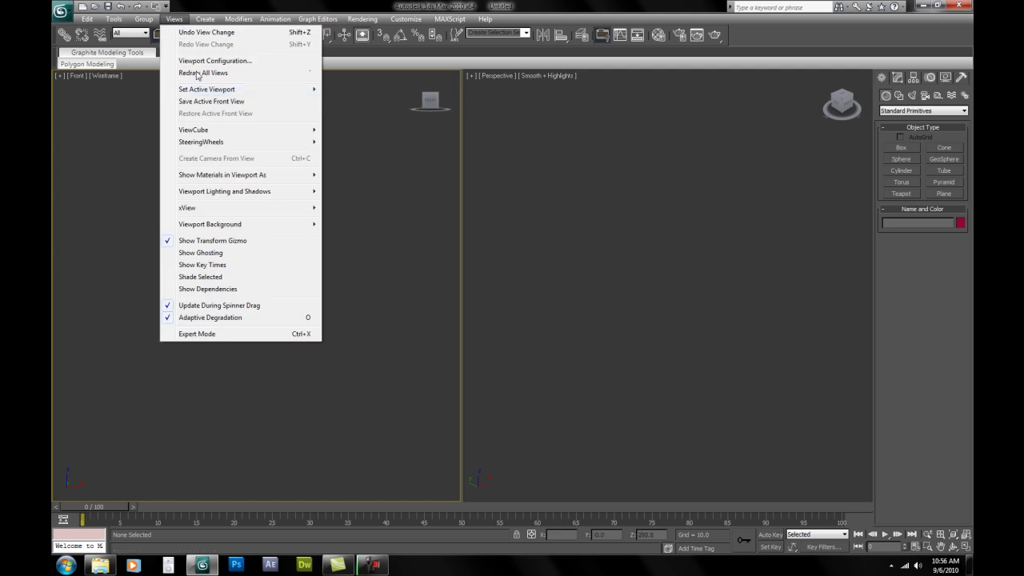
{"action": "left_click", "coordinate": [204, 61]}
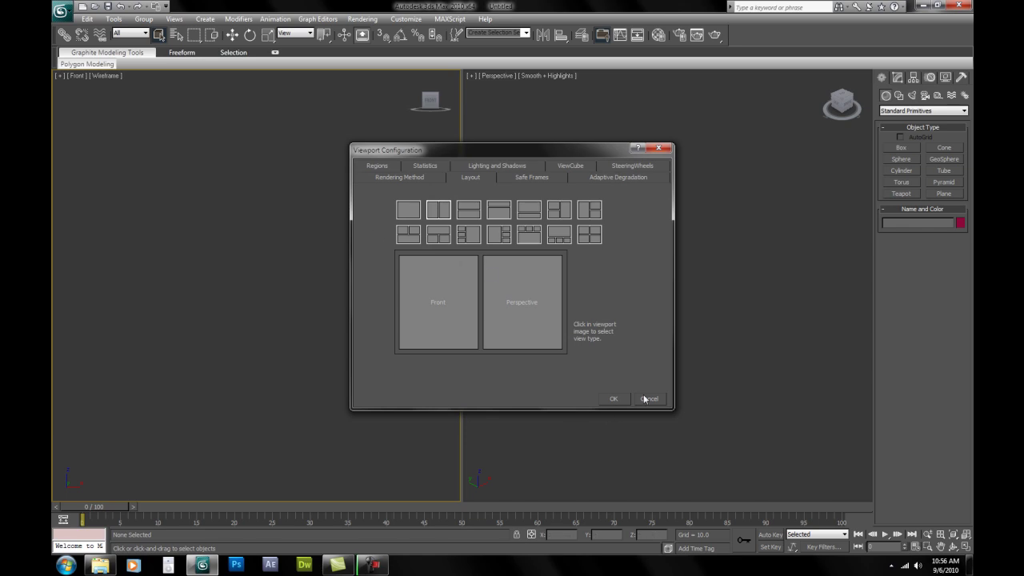
{"action": "left_click", "coordinate": [612, 399]}
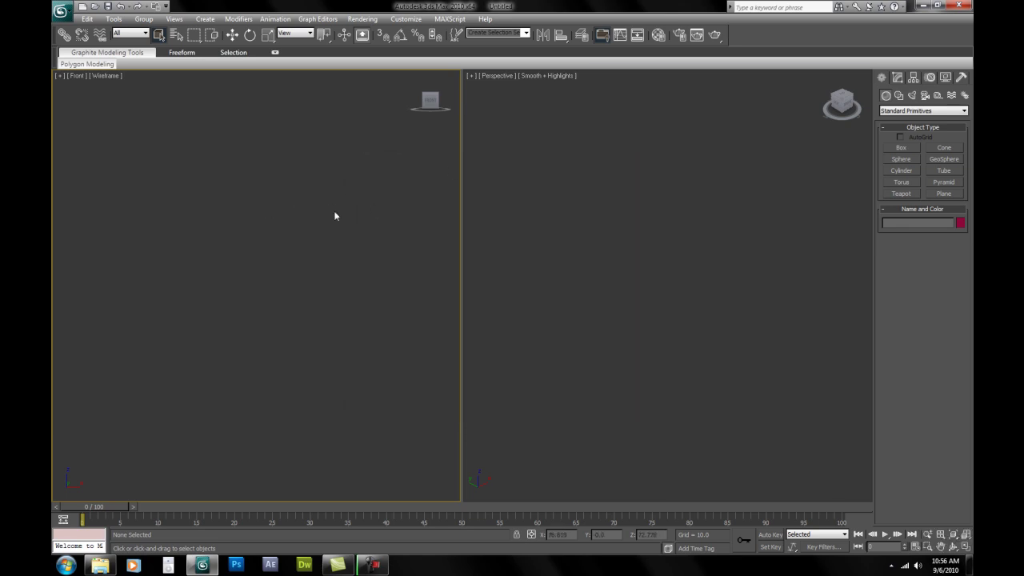
Step: Import orca.3ds from My Documents > EVE Models > Orca with default options
{"action": "left_click", "coordinate": [61, 11]}
{"action": "left_click", "coordinate": [103, 155]}
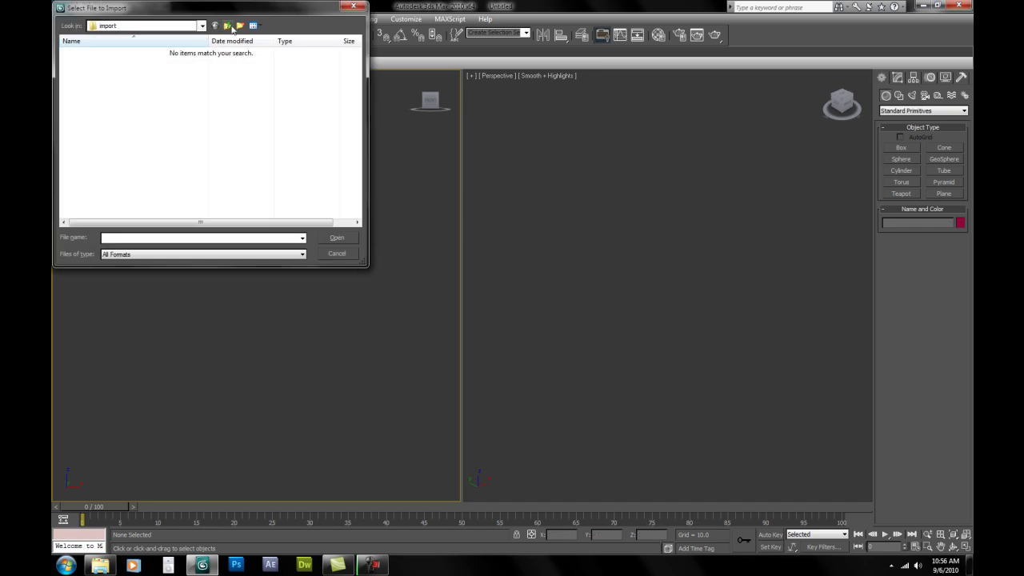
{"action": "left_click", "coordinate": [228, 27]}
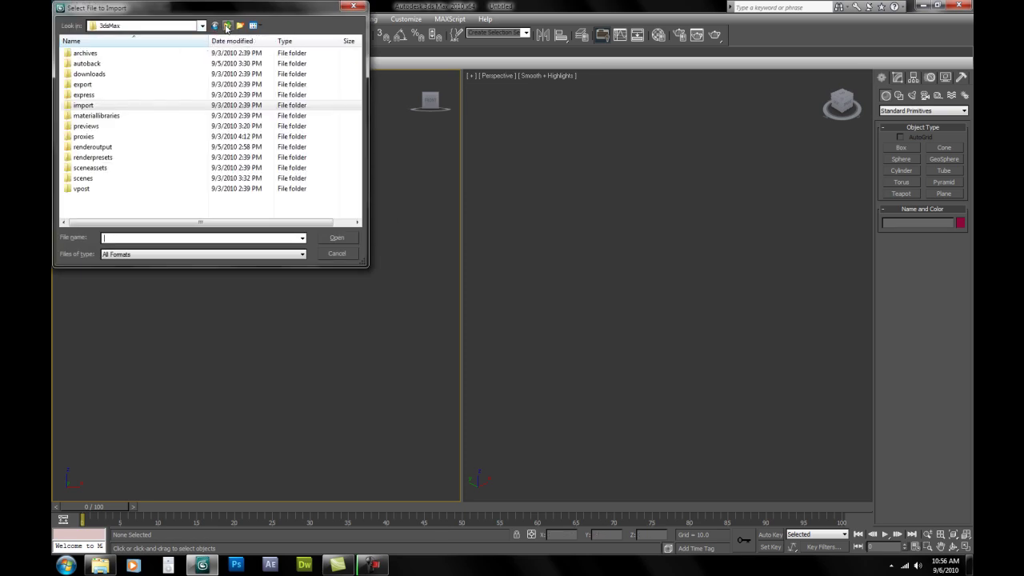
{"action": "left_click", "coordinate": [228, 26]}
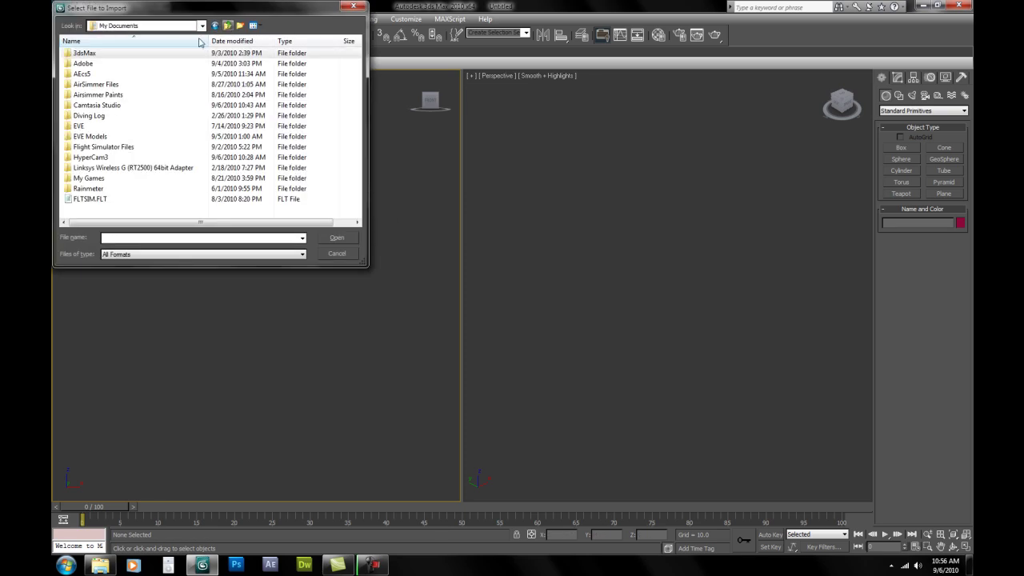
{"action": "double_click", "coordinate": [92, 136]}
{"action": "double_click", "coordinate": [80, 74]}
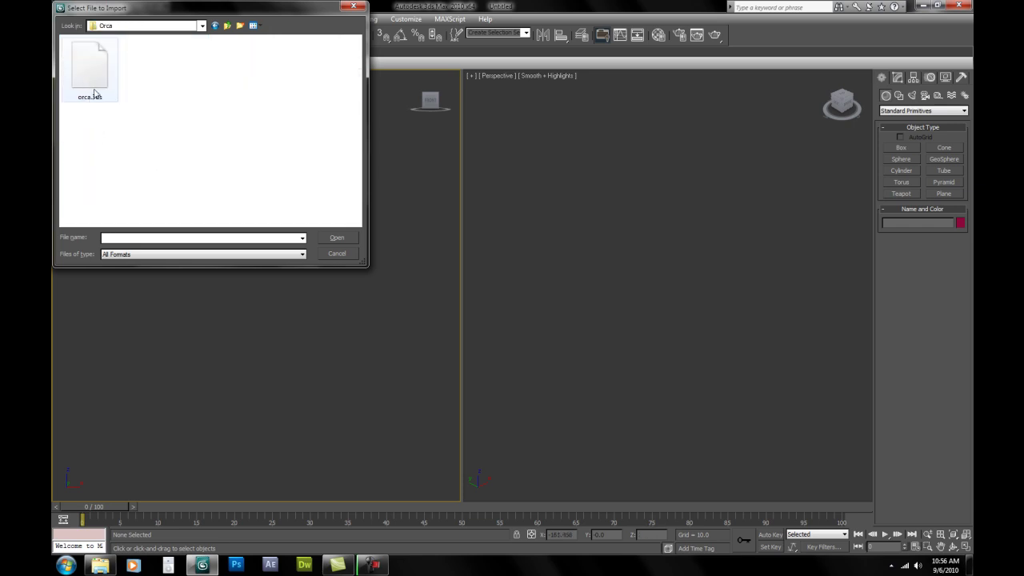
{"action": "left_click", "coordinate": [94, 89]}
{"action": "left_click", "coordinate": [343, 238]}
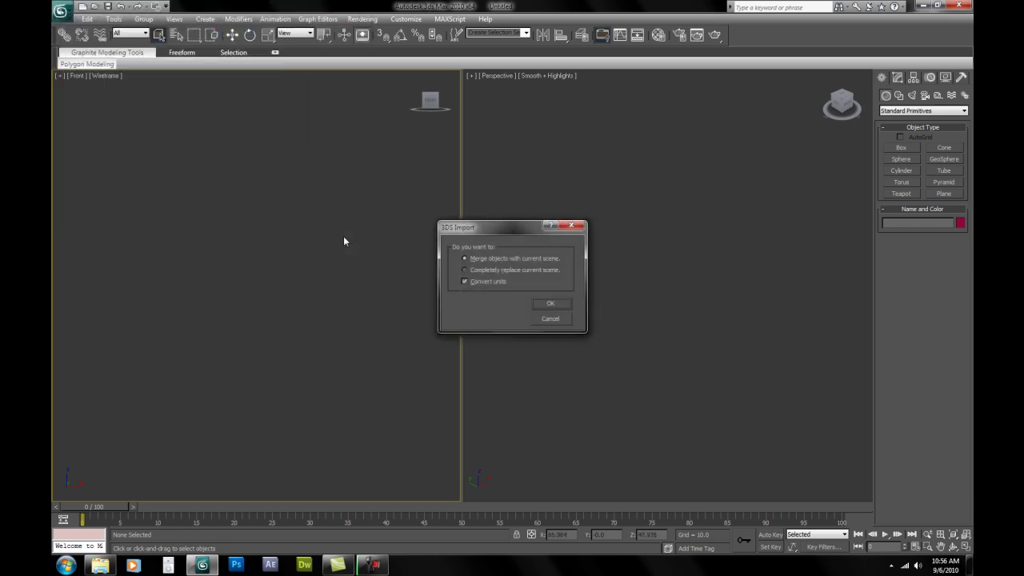
{"action": "left_click", "coordinate": [552, 304]}
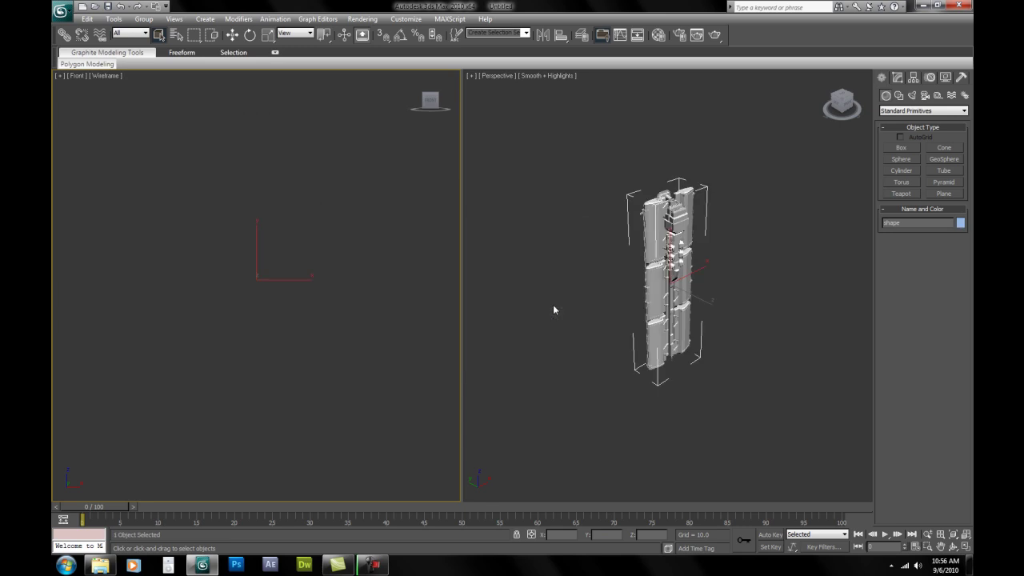
Step: Set the Front viewport to Smooth + Highlights and select the ship model
{"action": "left_click", "coordinate": [99, 74]}
{"action": "left_click", "coordinate": [120, 87]}
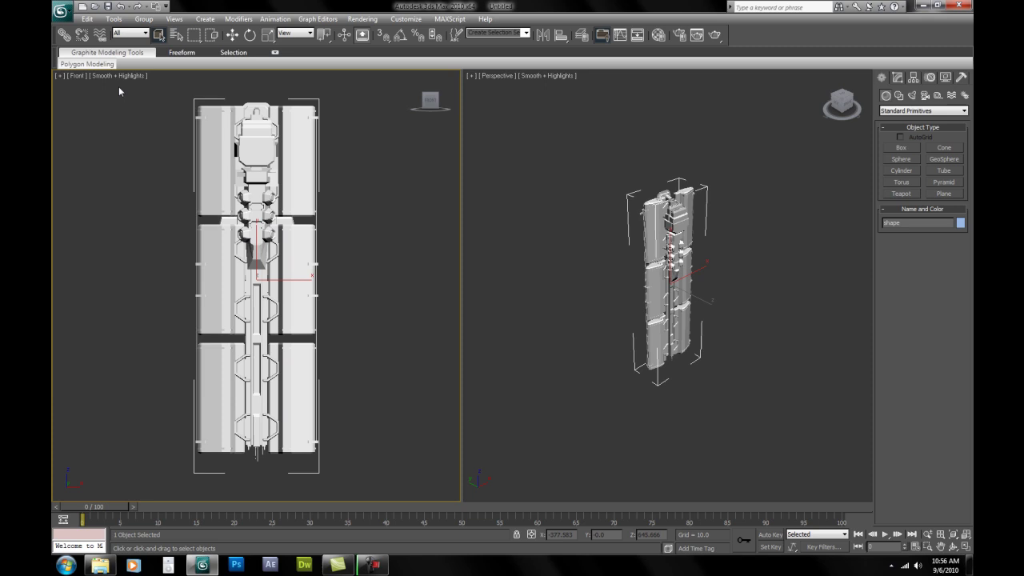
{"action": "left_click", "coordinate": [120, 76]}
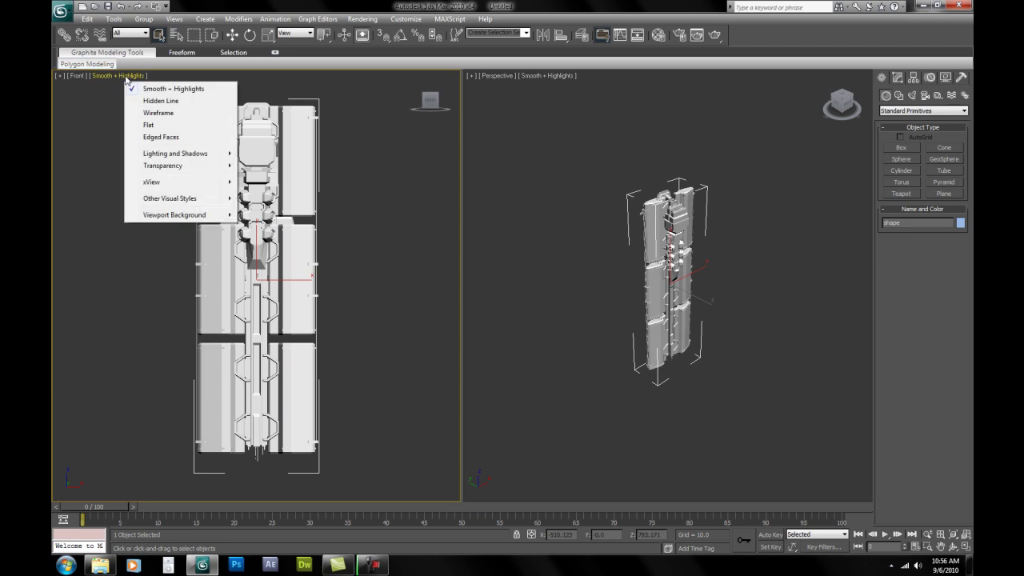
{"action": "left_click", "coordinate": [87, 132]}
{"action": "left_click", "coordinate": [87, 132]}
{"action": "left_click", "coordinate": [280, 168]}
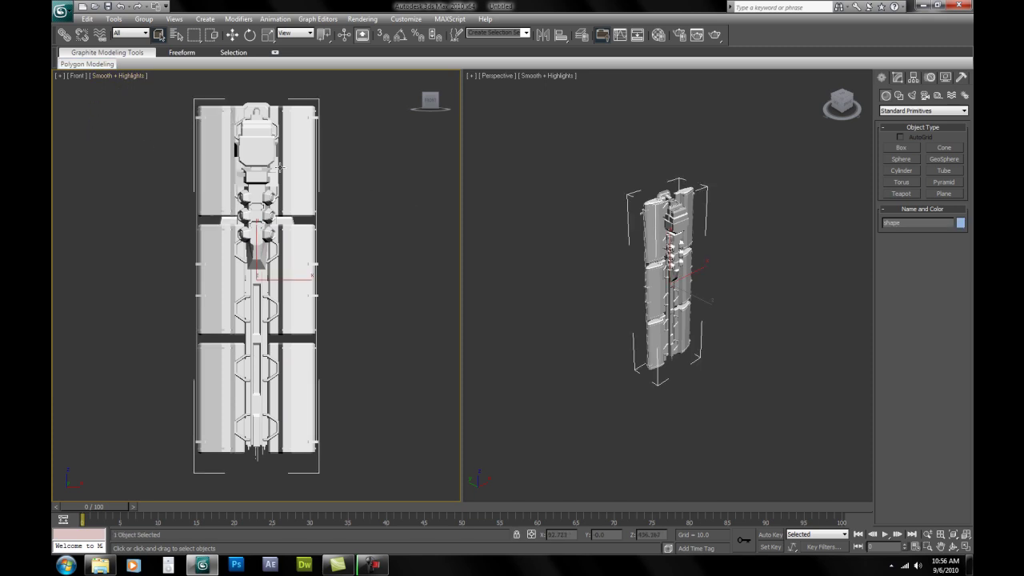
Step: Rotate the Orca 90° in the Front view, then frame the whole ship in Perspective
{"action": "left_click", "coordinate": [250, 34]}
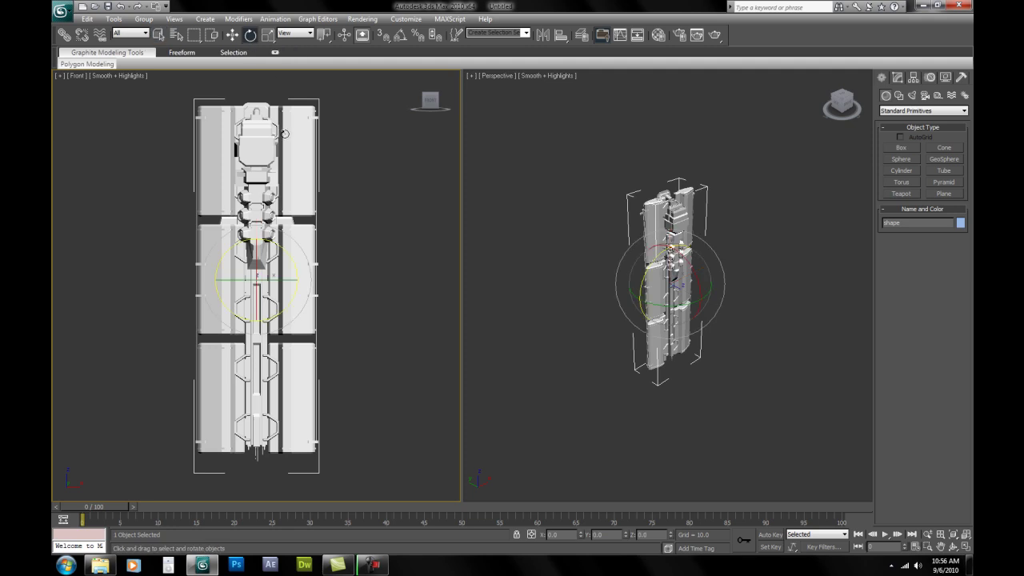
{"action": "left_click_drag", "start_coordinate": [255, 246], "coordinate": [247, 344]}
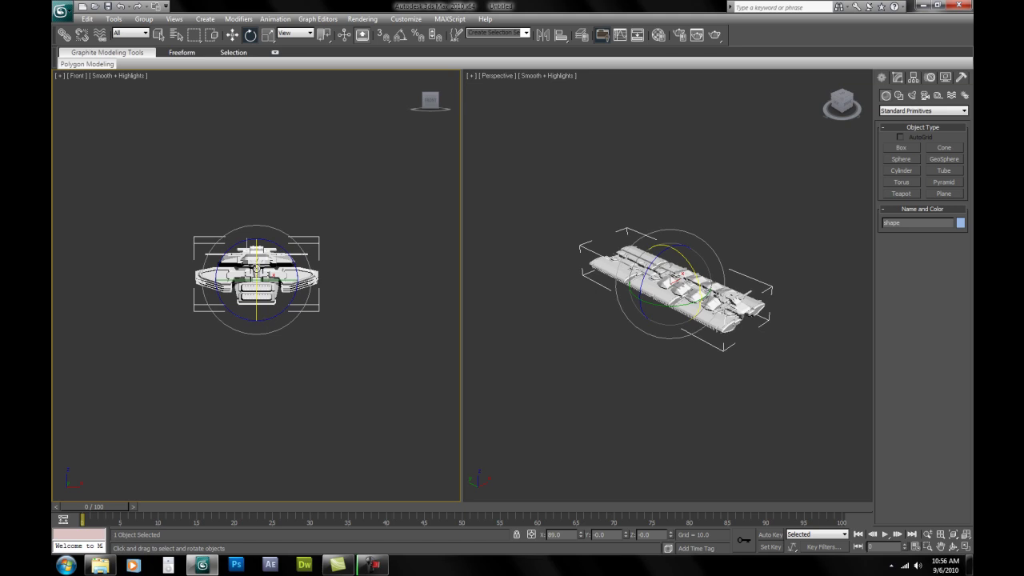
{"action": "left_click_drag", "start_coordinate": [256, 267], "coordinate": [88, 255]}
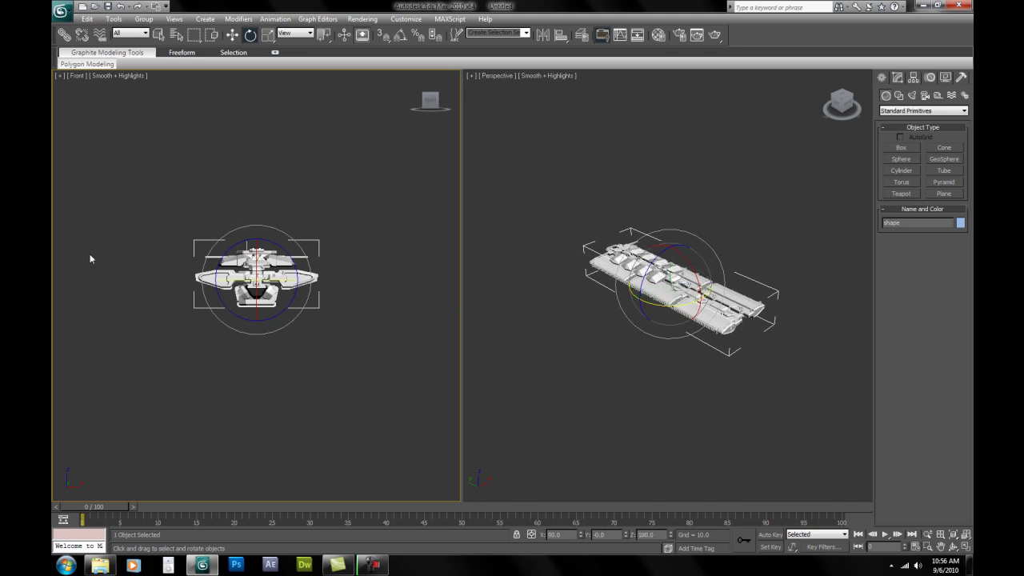
{"action": "left_click", "coordinate": [536, 261]}
{"action": "middle_click_drag", "start_coordinate": [743, 262], "coordinate": [723, 231]}
{"action": "scroll", "coordinate": [701, 254], "scroll_direction": "up", "scroll_amount": 4}
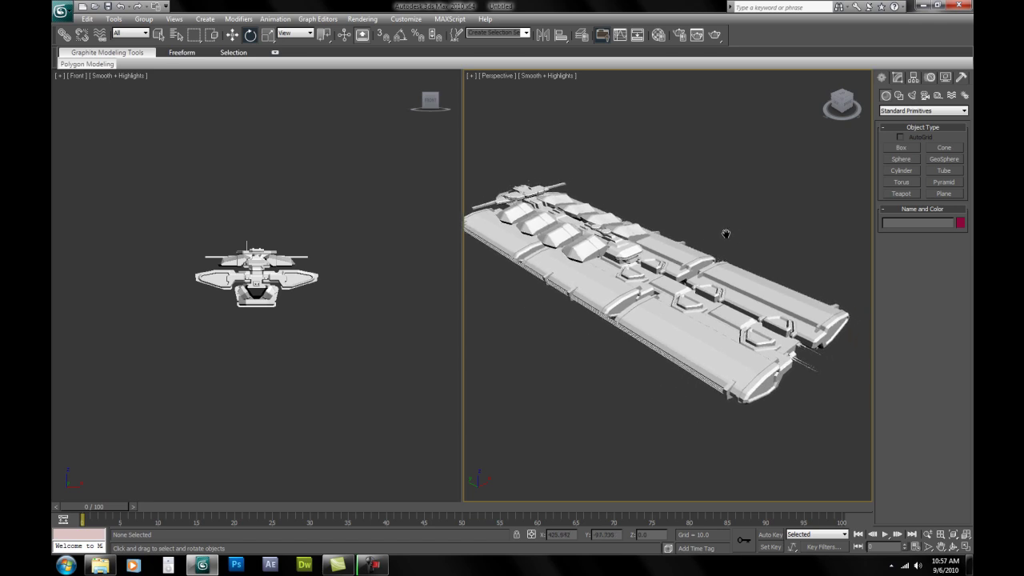
{"action": "key", "text": "z"}
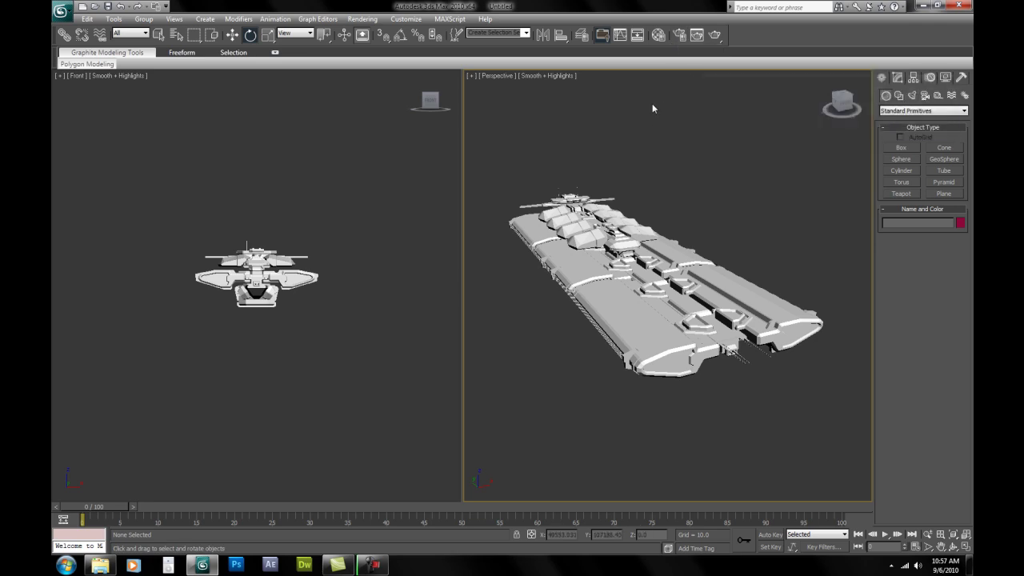
Step: Load the ship's Multi/Sub-Object Material #35 into the Material Editor from the scene
{"action": "key", "text": "m"}
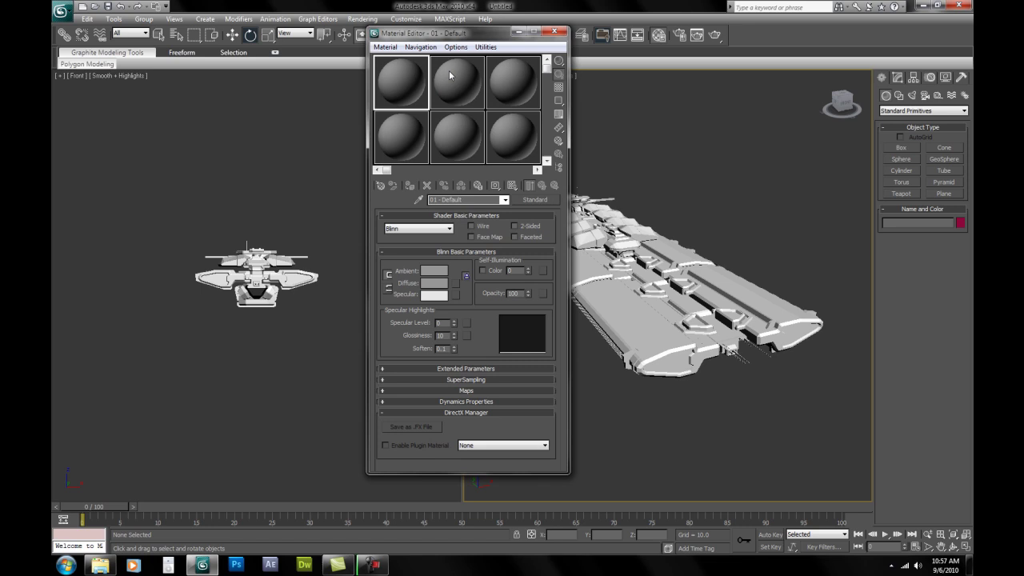
{"action": "left_click", "coordinate": [418, 200]}
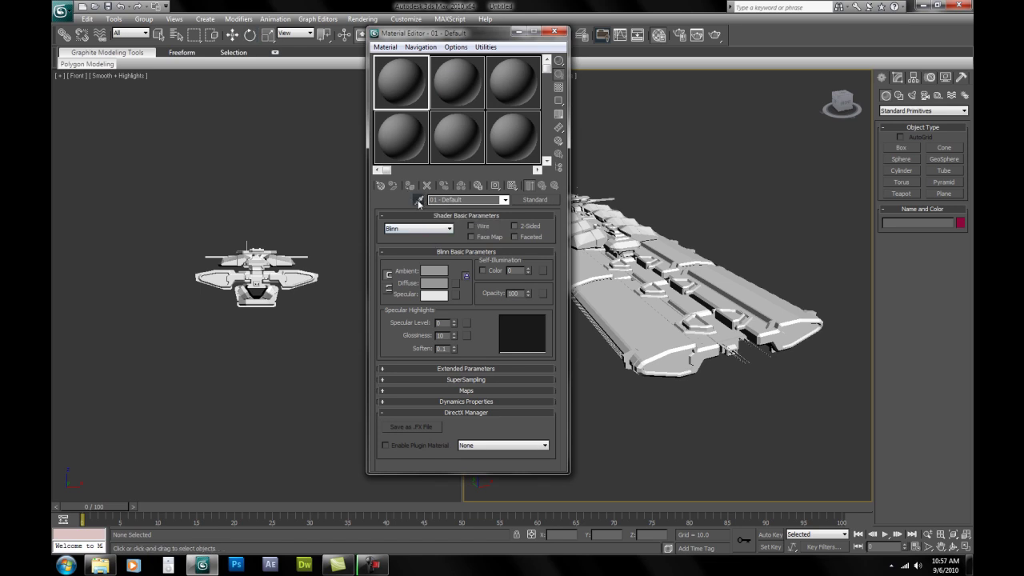
{"action": "left_click", "coordinate": [622, 306]}
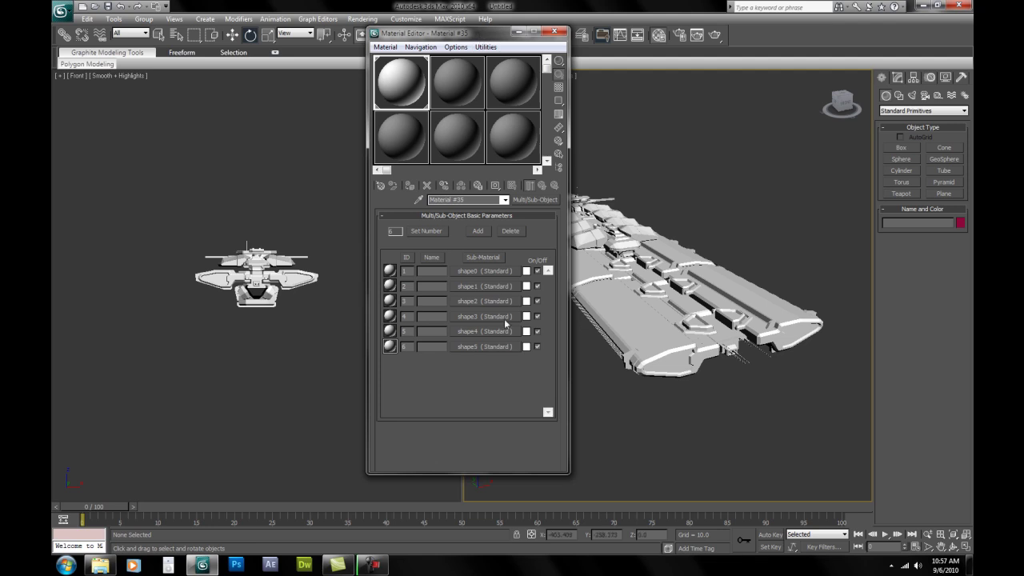
Step: Set the shape0, shape1 and shape2 sub-material colours to black
{"action": "left_click", "coordinate": [527, 272]}
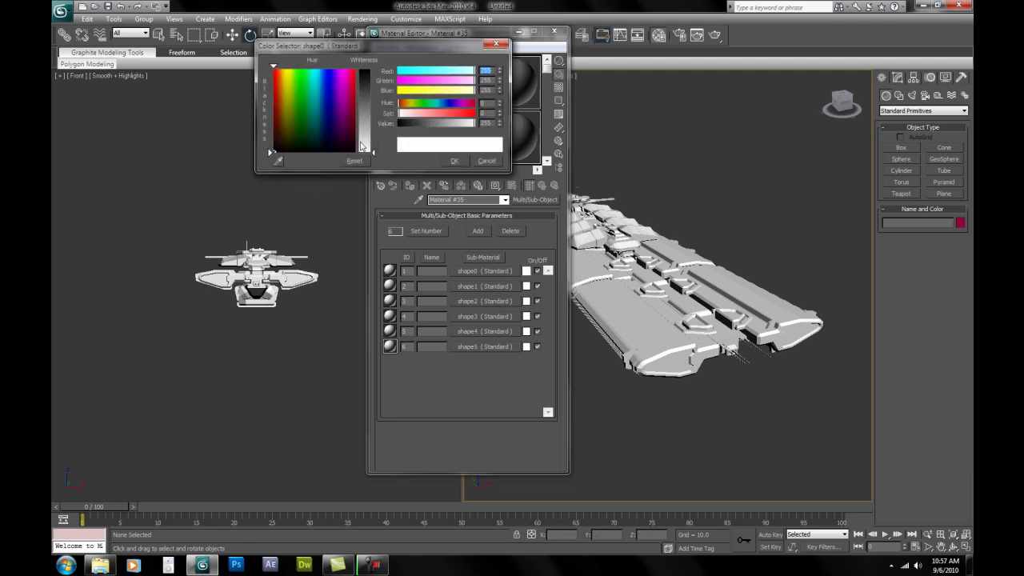
{"action": "left_click_drag", "start_coordinate": [379, 158], "coordinate": [374, 72]}
{"action": "left_click", "coordinate": [454, 161]}
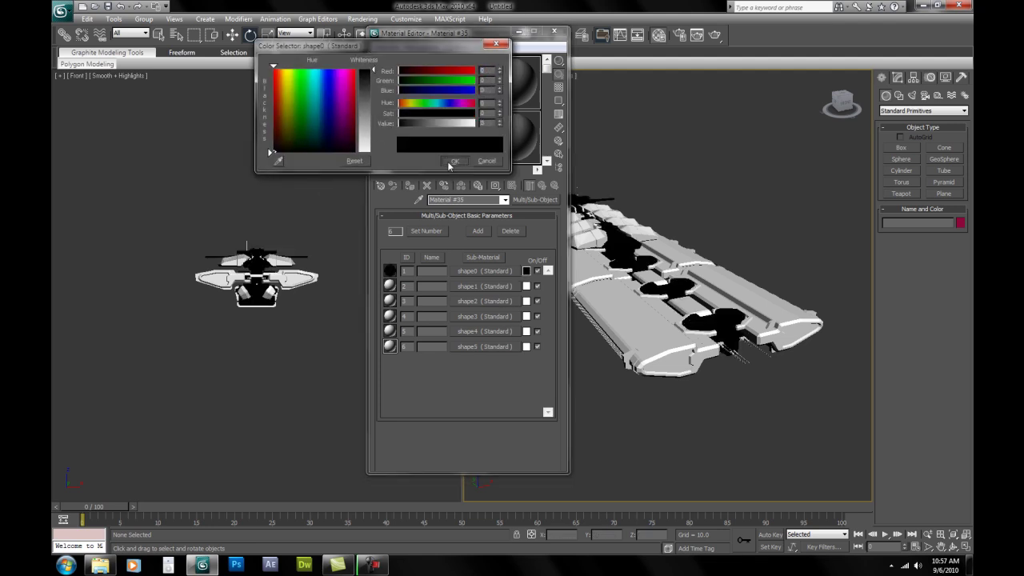
{"action": "left_click", "coordinate": [526, 286]}
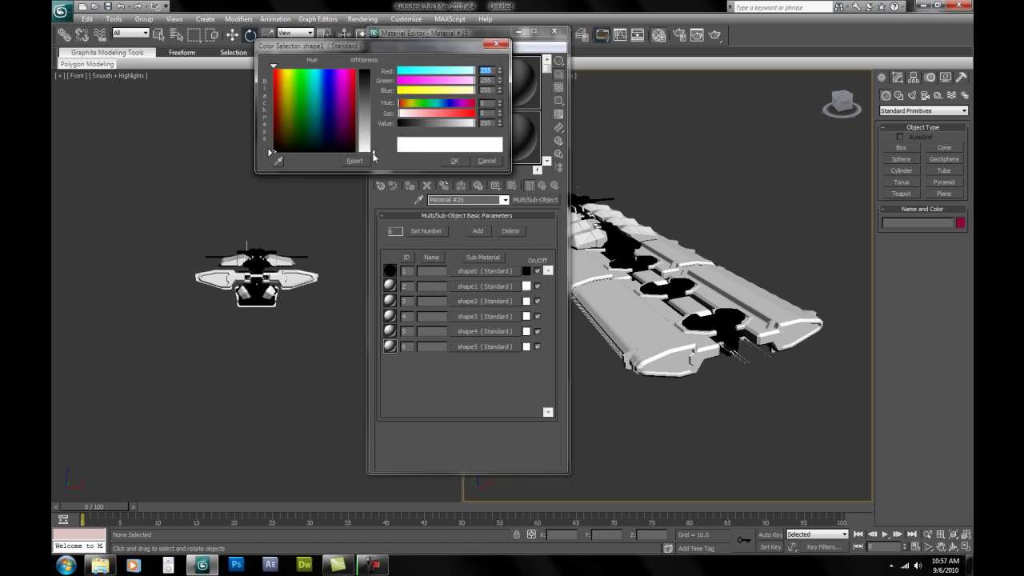
{"action": "left_click_drag", "start_coordinate": [373, 158], "coordinate": [382, 72]}
{"action": "left_click", "coordinate": [458, 162]}
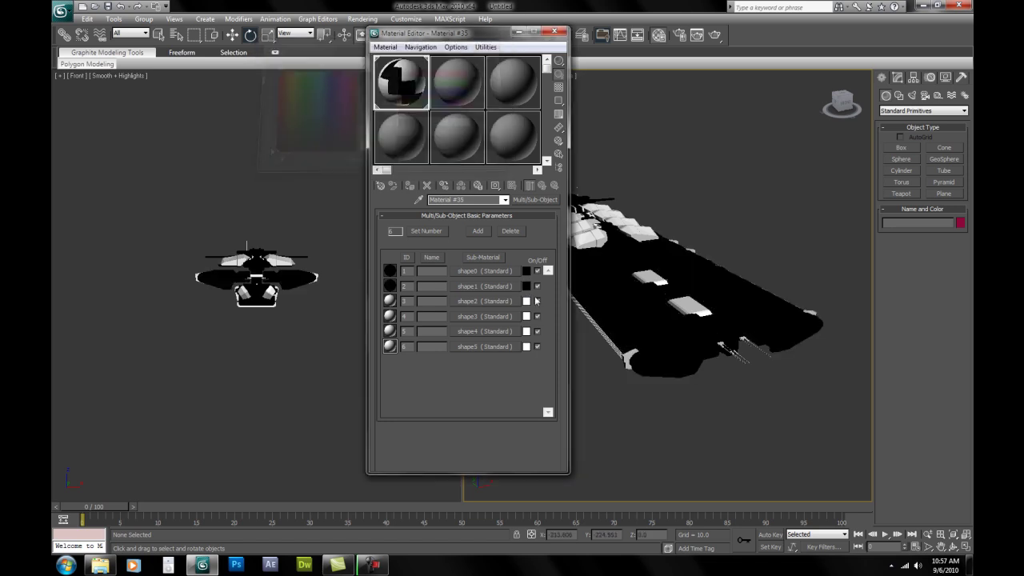
{"action": "left_click", "coordinate": [527, 301]}
{"action": "left_click_drag", "start_coordinate": [374, 154], "coordinate": [380, 72]}
{"action": "left_click", "coordinate": [454, 160]}
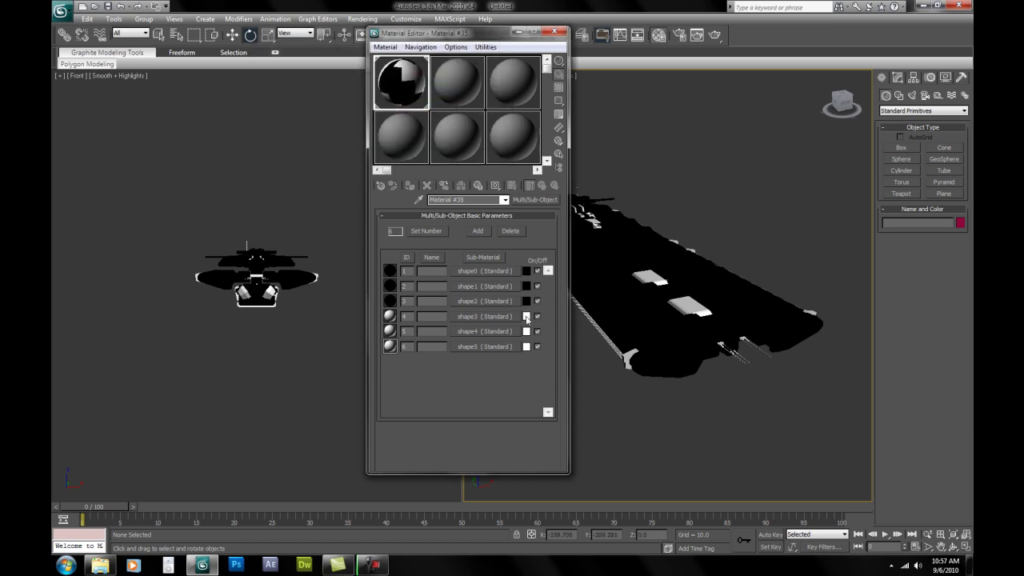
Step: Set the shape3, shape4 and shape5 sub-material colours to black
{"action": "left_click", "coordinate": [526, 316]}
{"action": "left_click_drag", "start_coordinate": [375, 157], "coordinate": [373, 70]}
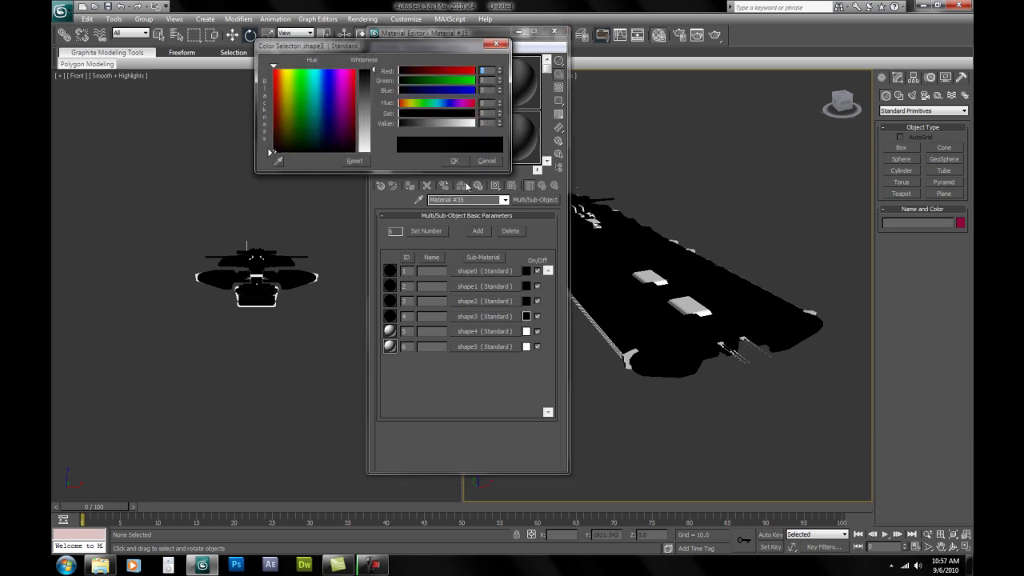
{"action": "left_click", "coordinate": [455, 162]}
{"action": "left_click", "coordinate": [526, 331]}
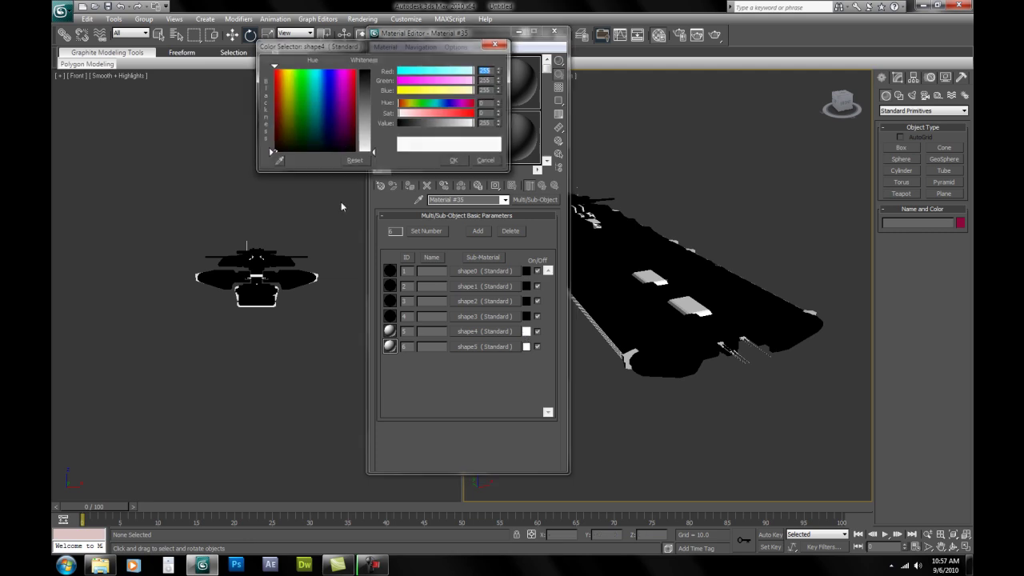
{"action": "left_click_drag", "start_coordinate": [374, 157], "coordinate": [374, 70]}
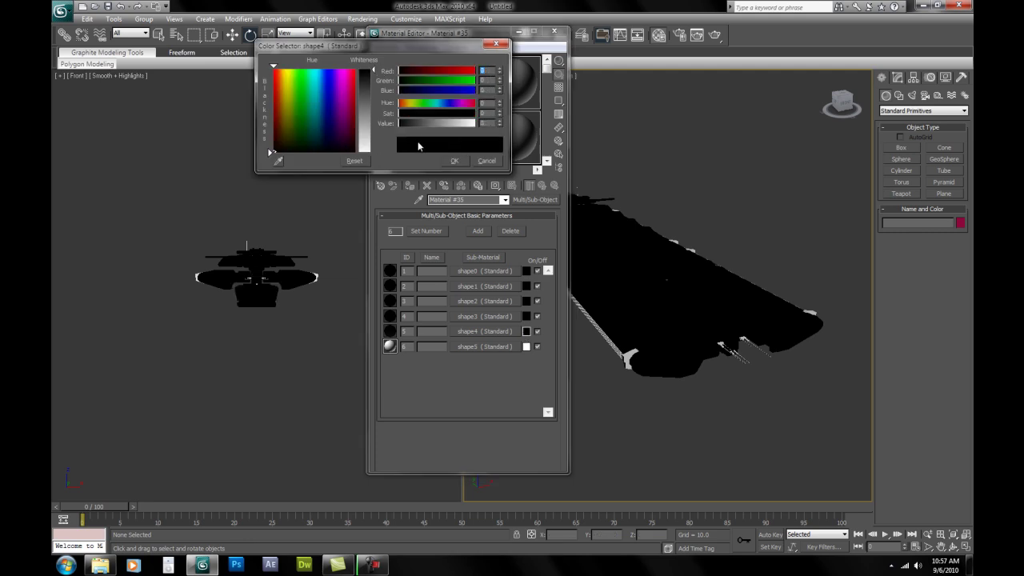
{"action": "left_click", "coordinate": [454, 162]}
{"action": "left_click", "coordinate": [527, 347]}
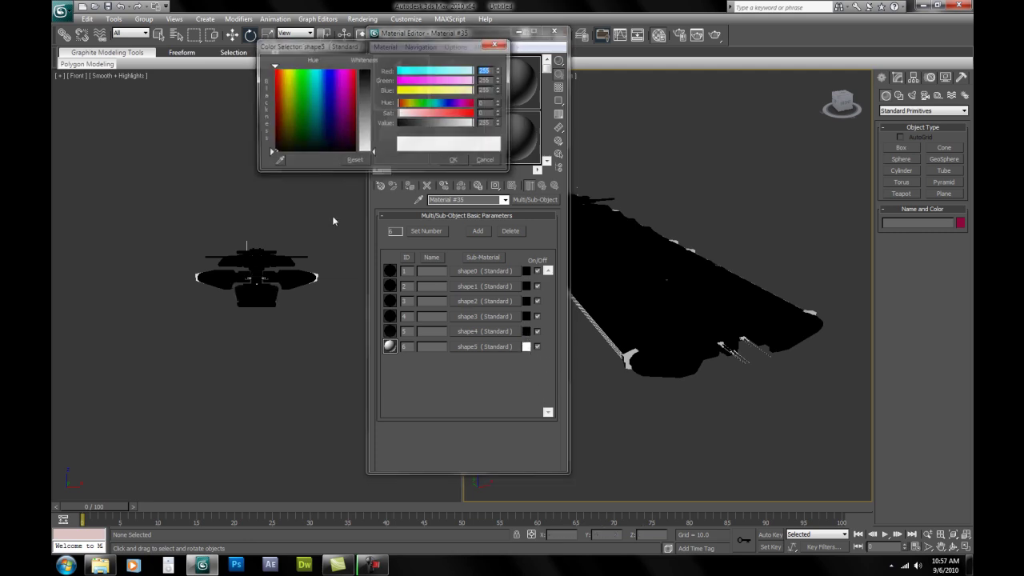
{"action": "left_click_drag", "start_coordinate": [374, 158], "coordinate": [374, 71]}
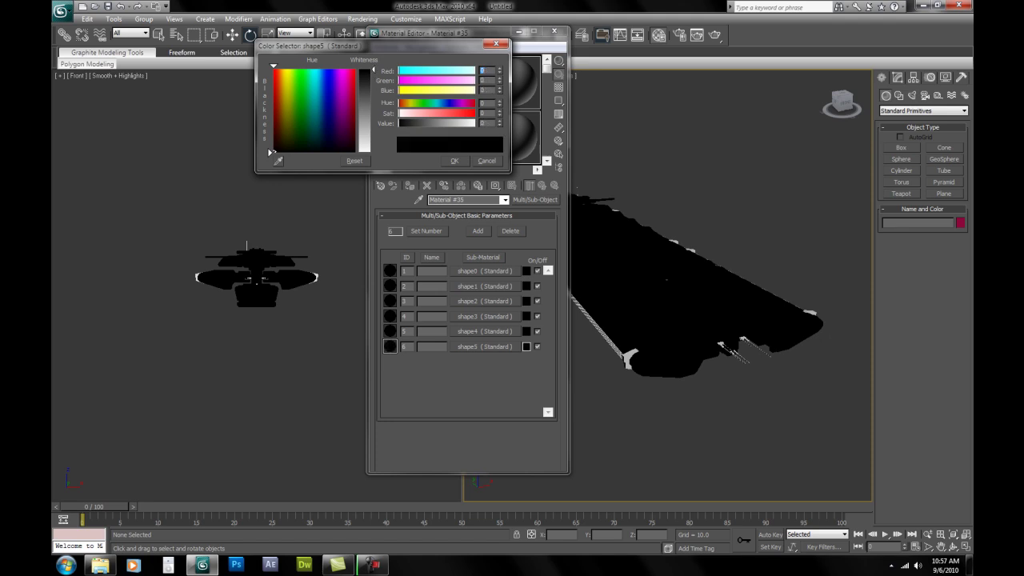
{"action": "left_click", "coordinate": [455, 161]}
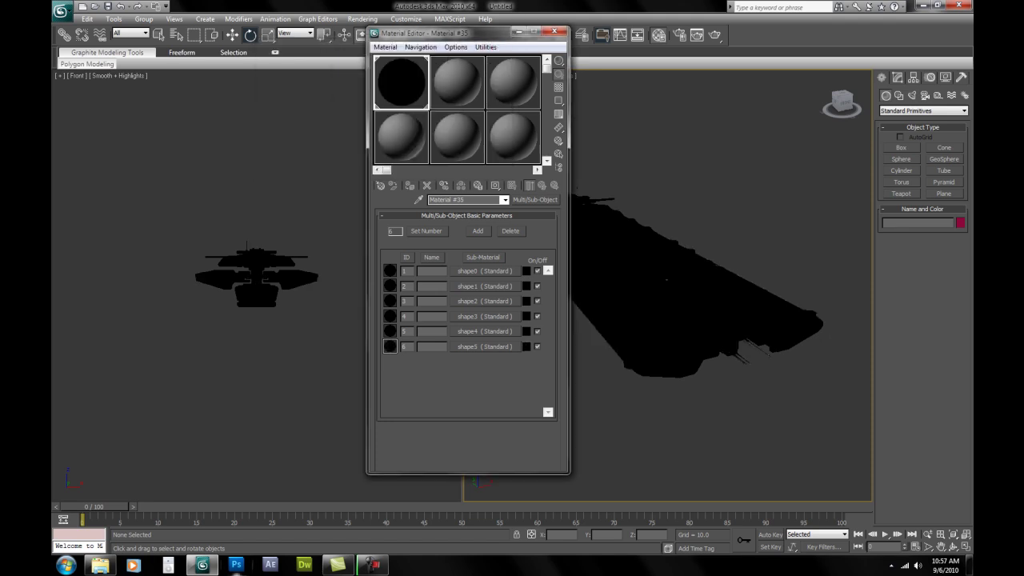
Step: Drop orca-d00.tga onto the first Material Editor slot, then close the Orca folder
{"action": "left_click", "coordinate": [100, 565]}
{"action": "left_click_drag", "start_coordinate": [532, 25], "coordinate": [768, 171]}
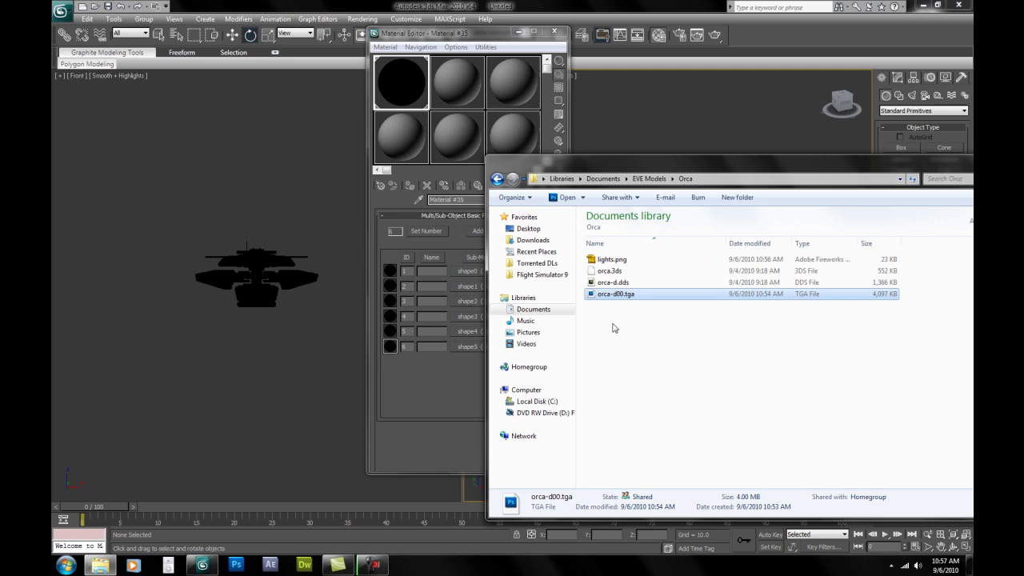
{"action": "left_click_drag", "start_coordinate": [628, 298], "coordinate": [437, 220]}
{"action": "left_click_drag", "start_coordinate": [406, 83], "coordinate": [407, 83]}
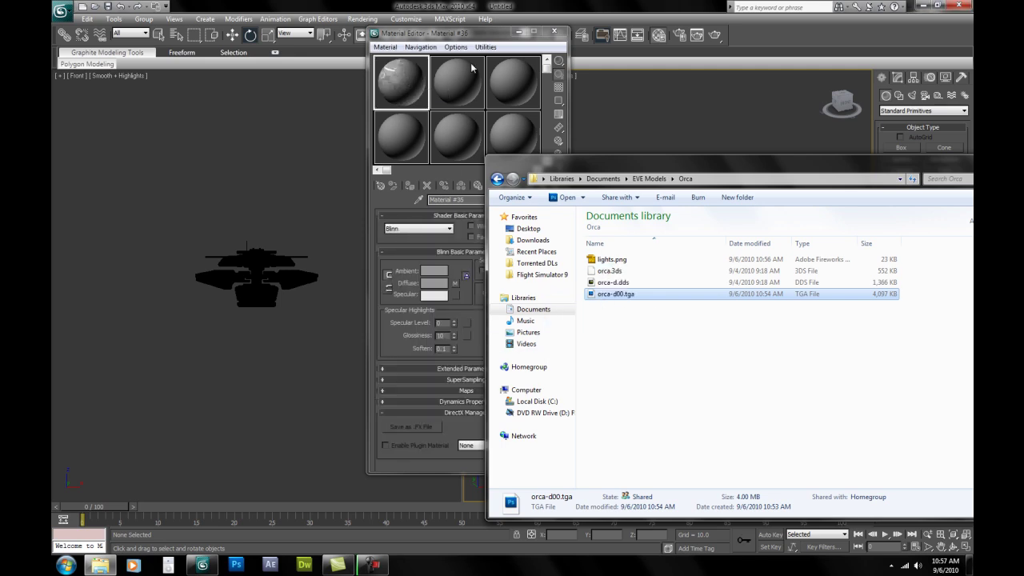
{"action": "left_click_drag", "start_coordinate": [952, 167], "coordinate": [797, 167]}
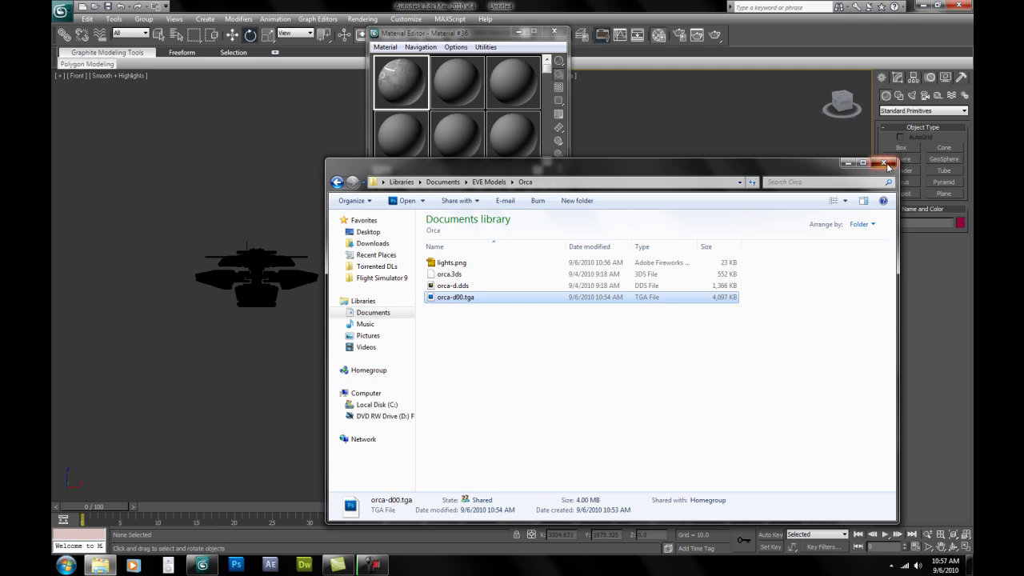
{"action": "left_click", "coordinate": [886, 165]}
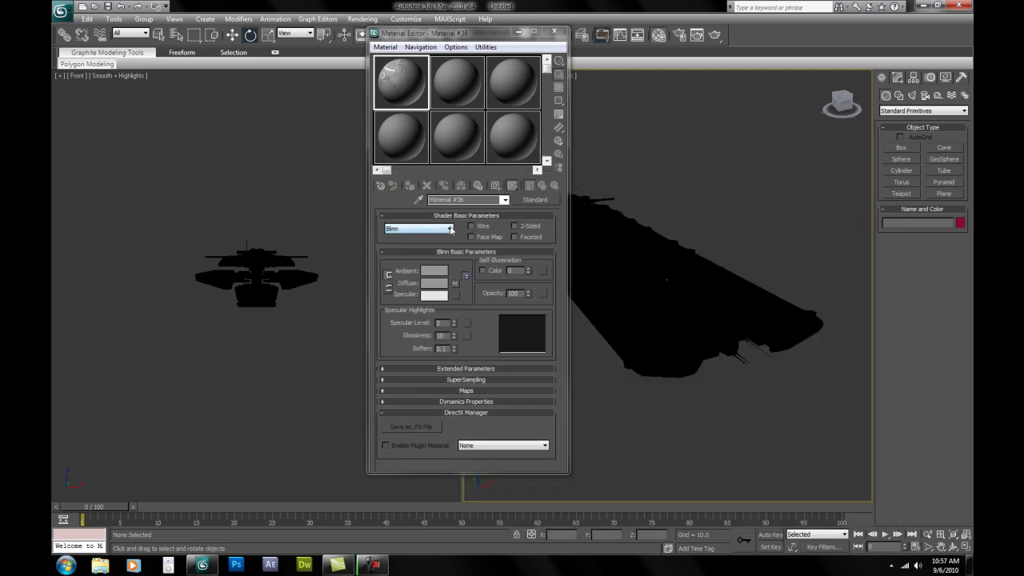
Step: Switch Material #36 to the Metal shader with a black ambient colour
{"action": "left_click", "coordinate": [448, 230]}
{"action": "left_click", "coordinate": [408, 258]}
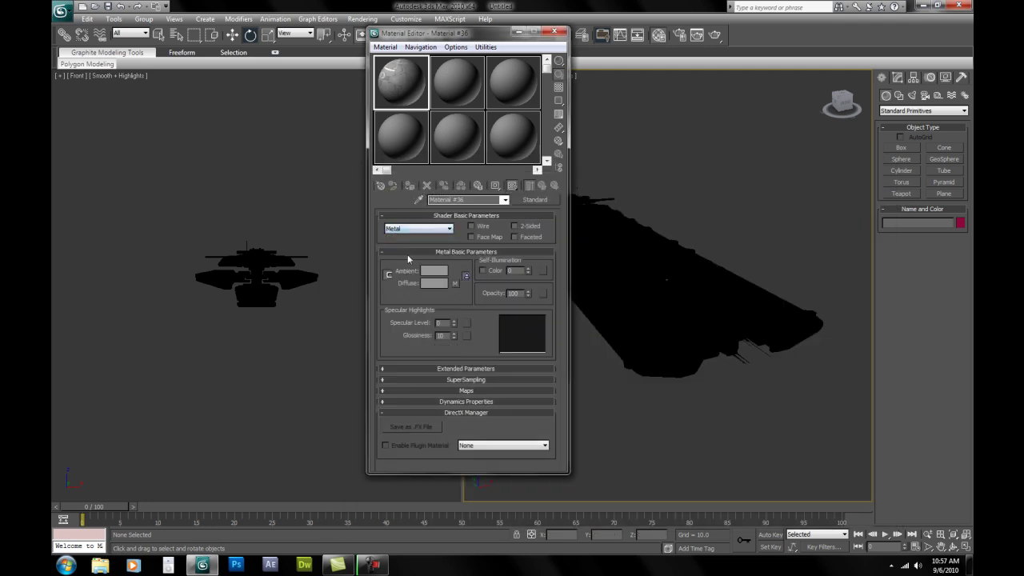
{"action": "left_click", "coordinate": [442, 276]}
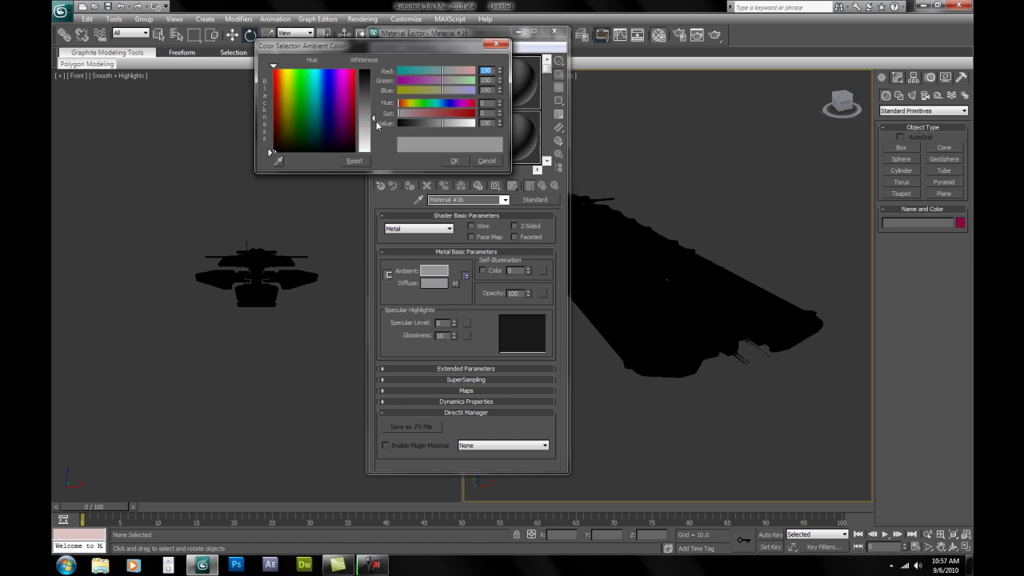
{"action": "left_click_drag", "start_coordinate": [377, 122], "coordinate": [374, 69]}
{"action": "left_click", "coordinate": [454, 162]}
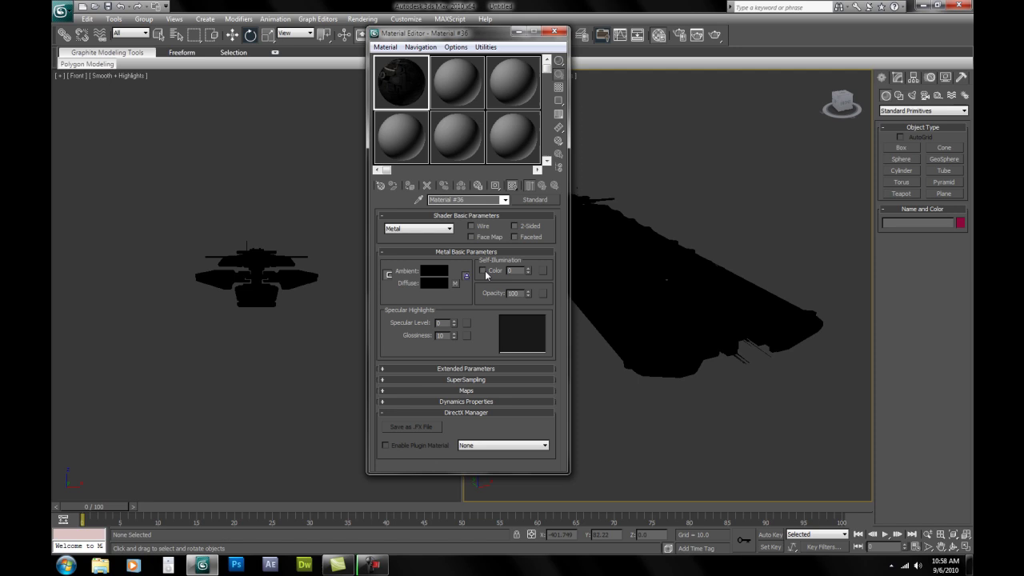
Step: Enable Self-Illumination Color and set its colour to white
{"action": "left_click", "coordinate": [482, 272]}
{"action": "left_click", "coordinate": [520, 272]}
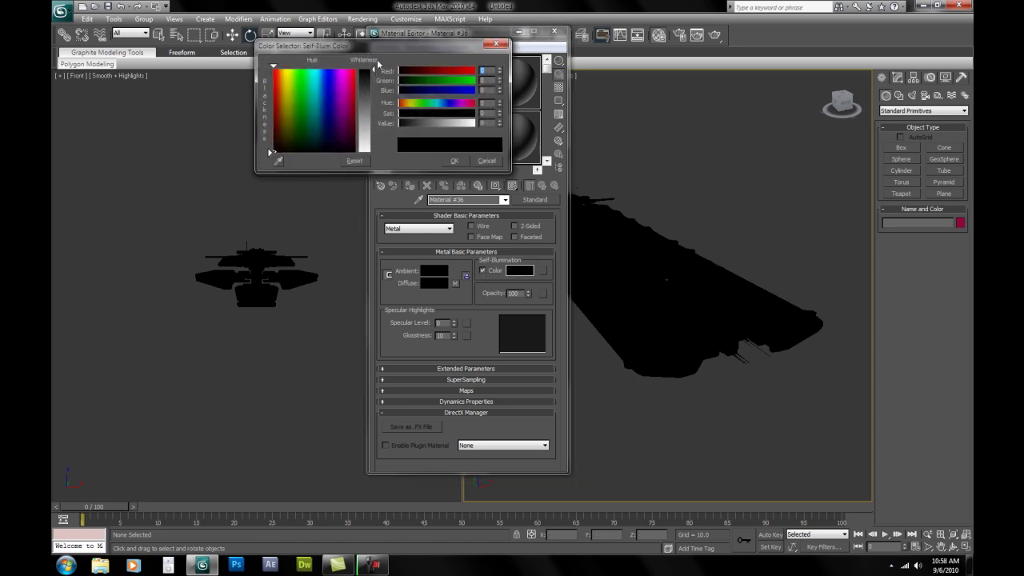
{"action": "left_click_drag", "start_coordinate": [378, 64], "coordinate": [372, 152]}
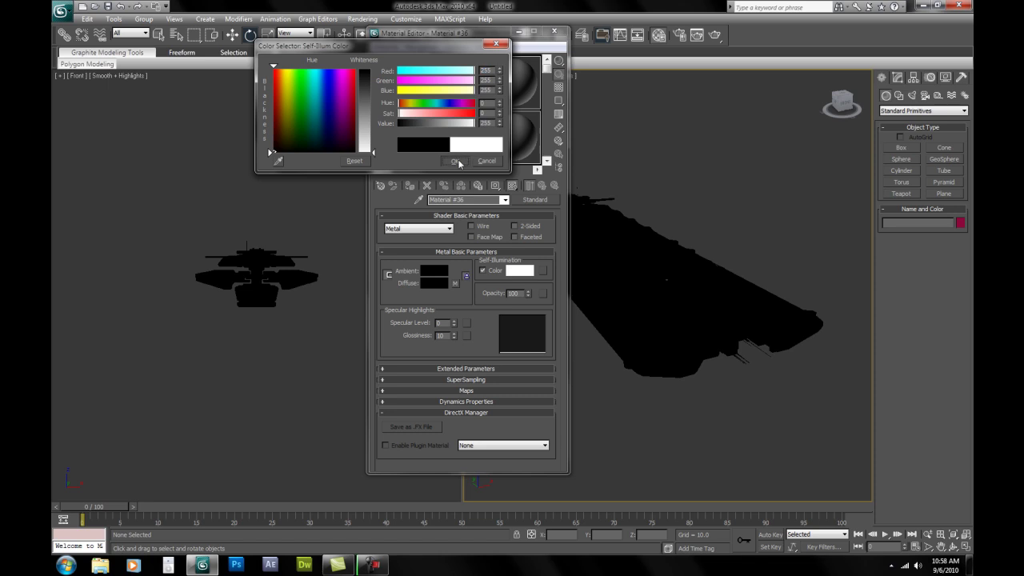
{"action": "left_click", "coordinate": [454, 160]}
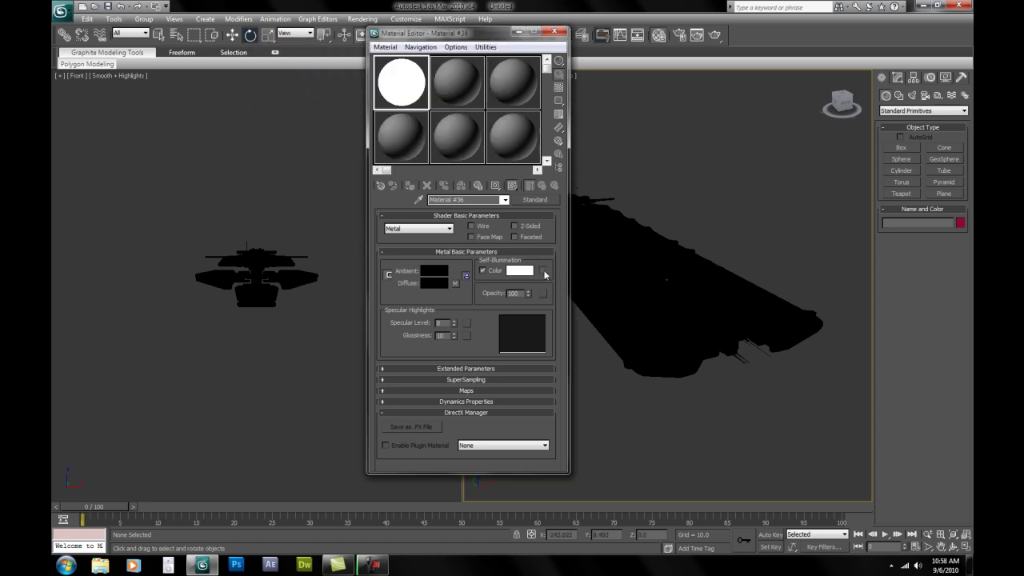
Step: Assign a Bitmap map to the Self-Illumination slot
{"action": "left_click", "coordinate": [545, 274]}
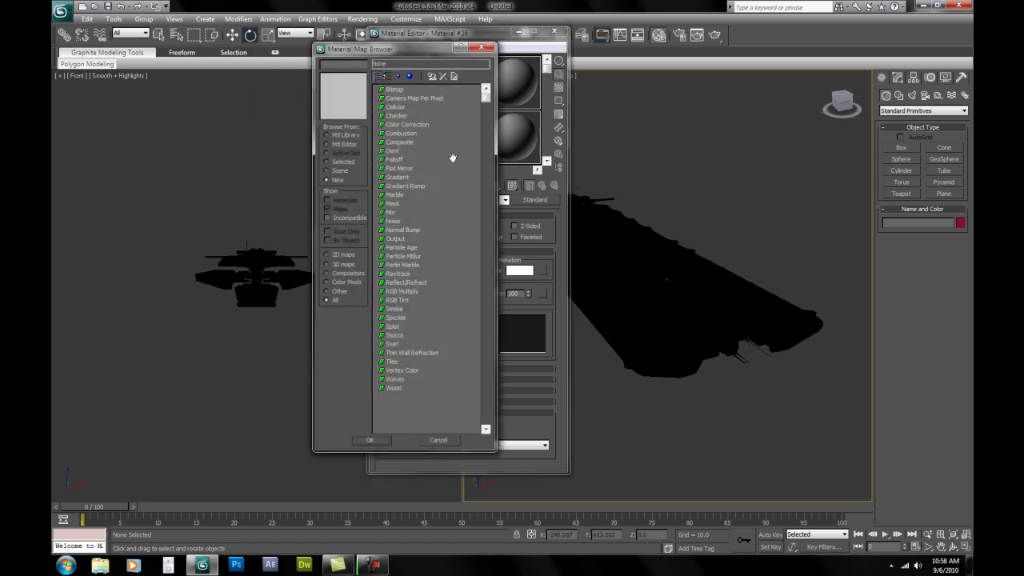
{"action": "left_click", "coordinate": [392, 90]}
{"action": "double_click", "coordinate": [392, 90]}
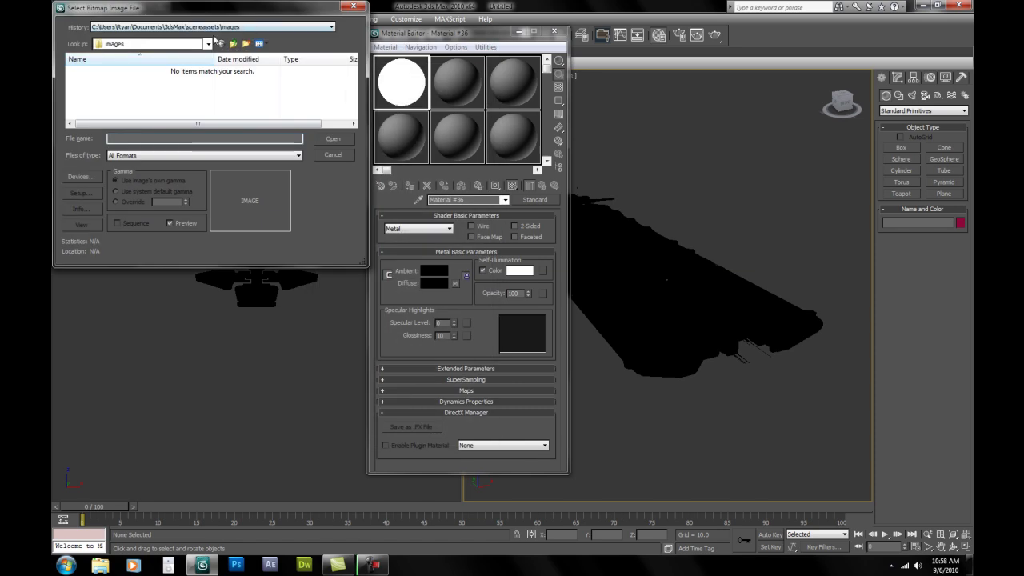
Step: Load lights.png from My Documents > EVE Models > Orca as the self-illumination bitmap
{"action": "left_click", "coordinate": [234, 45]}
{"action": "left_click", "coordinate": [233, 45]}
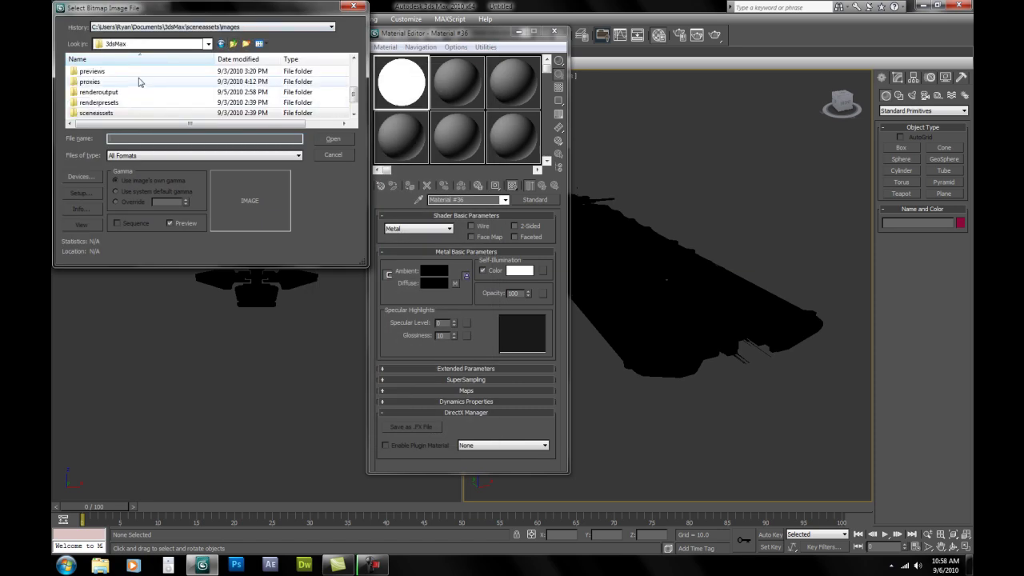
{"action": "left_click", "coordinate": [233, 44]}
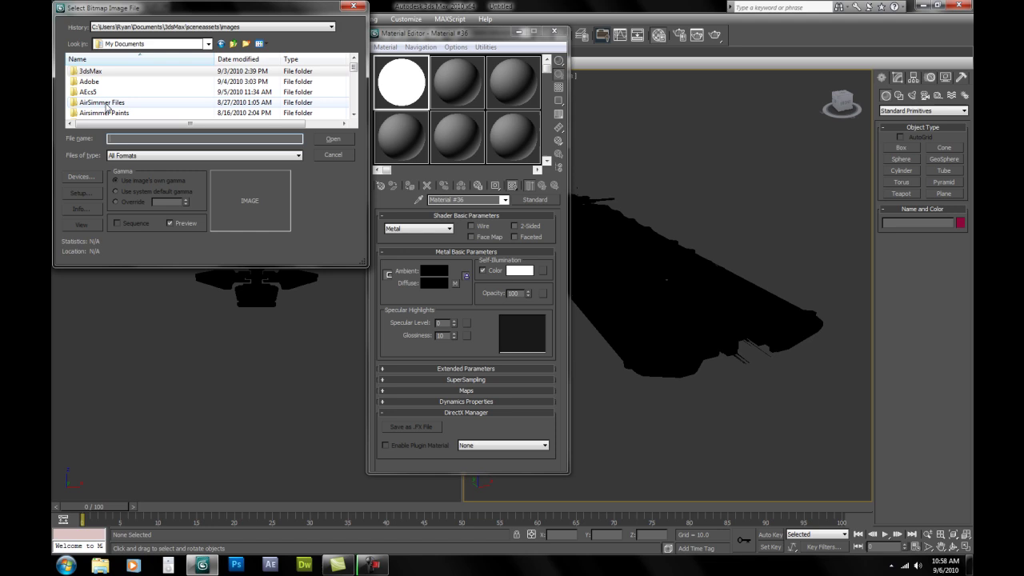
{"action": "scroll", "coordinate": [100, 118], "scroll_direction": "down", "scroll_amount": 1}
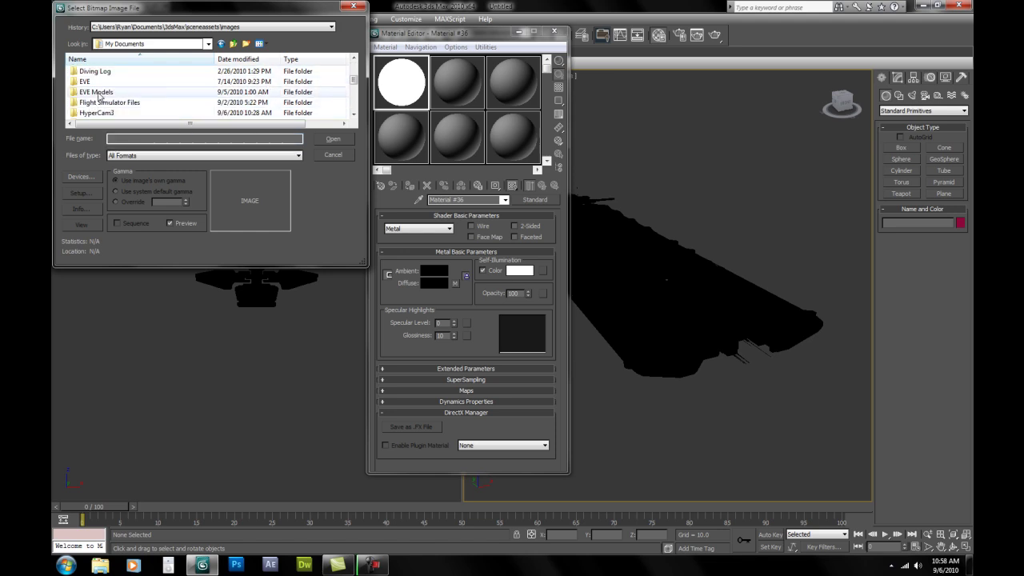
{"action": "double_click", "coordinate": [100, 93]}
{"action": "double_click", "coordinate": [88, 93]}
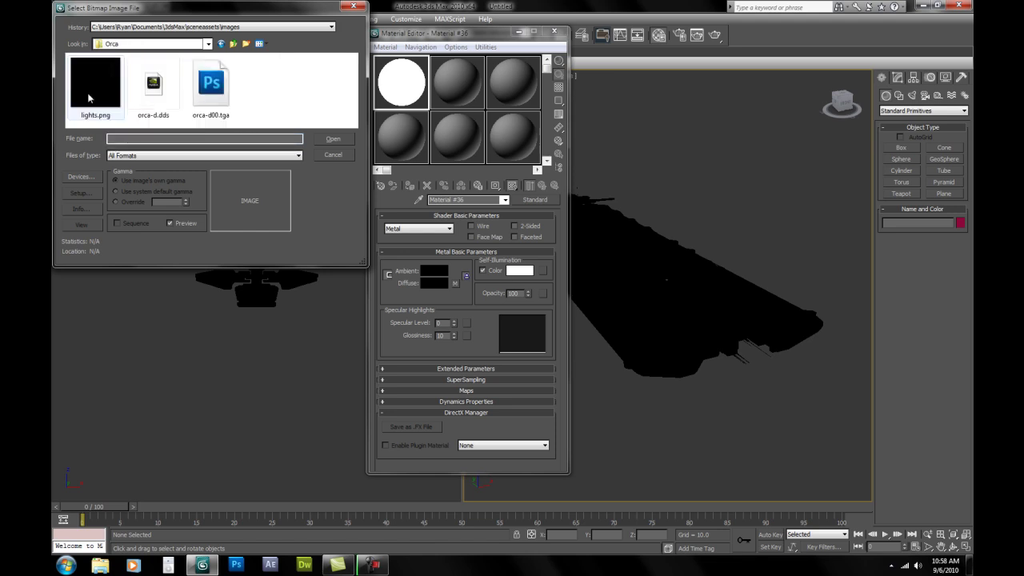
{"action": "left_click", "coordinate": [101, 83]}
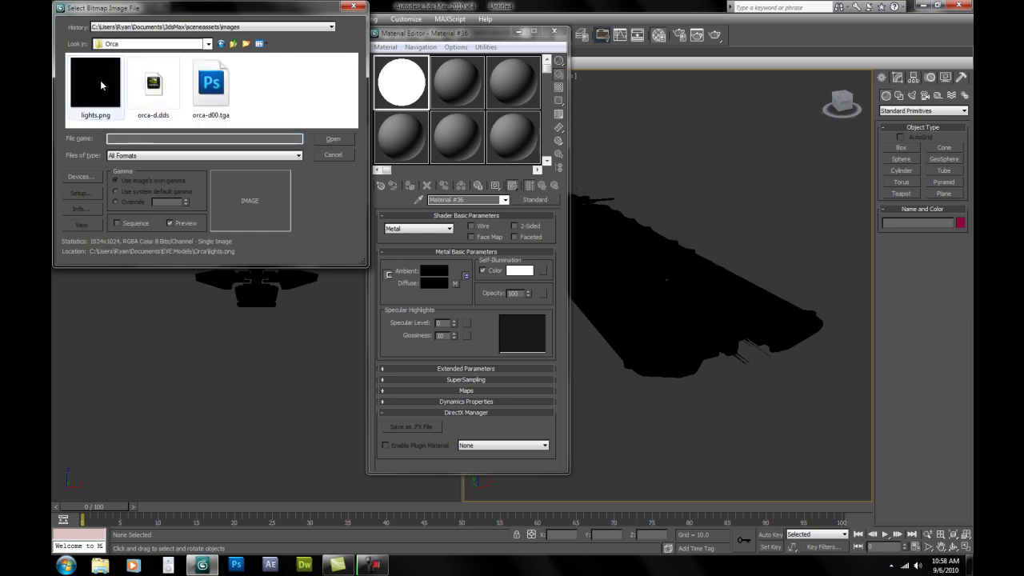
{"action": "left_click", "coordinate": [347, 140]}
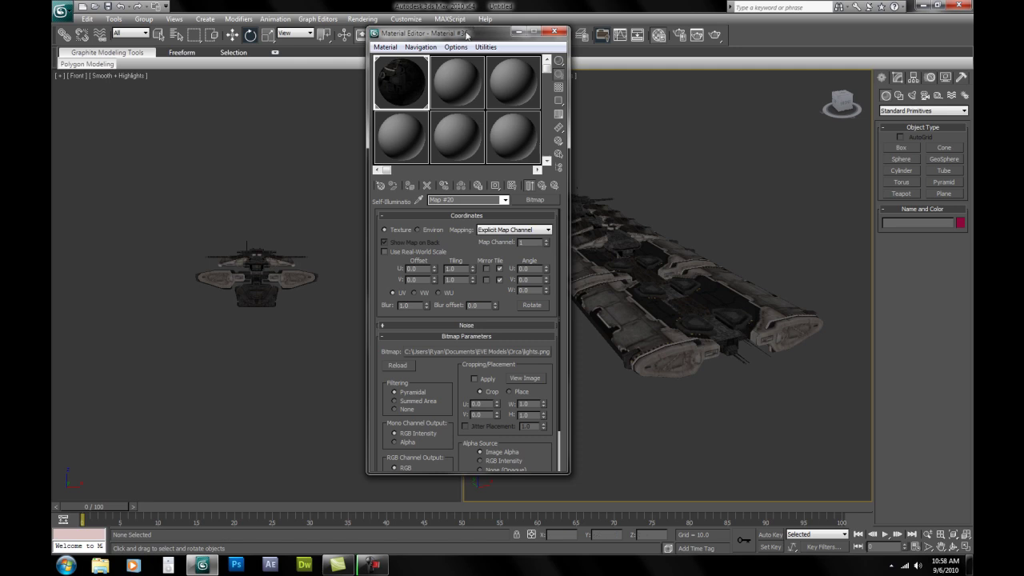
{"action": "left_click_drag", "start_coordinate": [464, 36], "coordinate": [342, 56]}
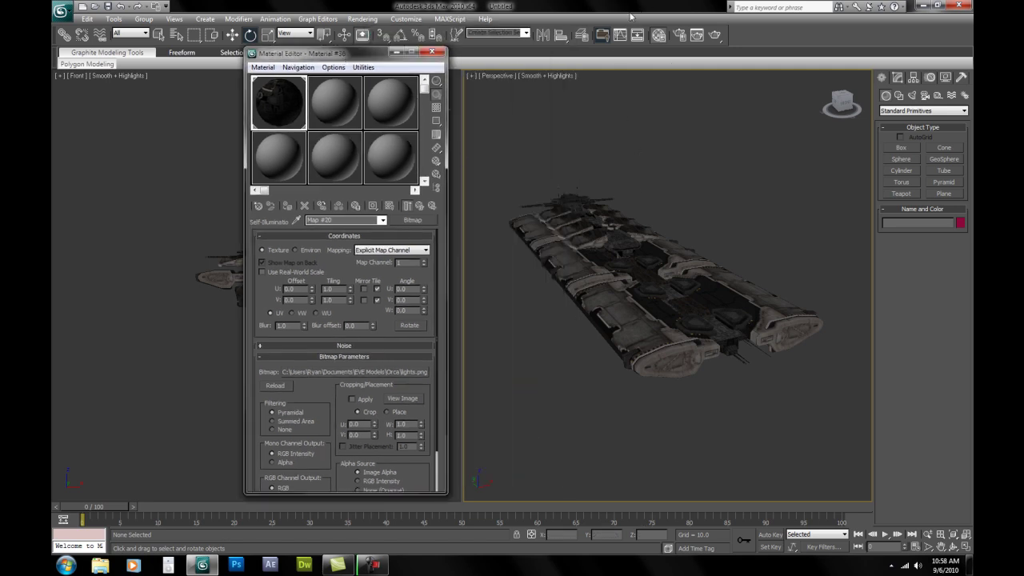
Step: Set the render output size to HDTV (video) 1920×1080 and render the Perspective view
{"action": "left_click", "coordinate": [432, 52]}
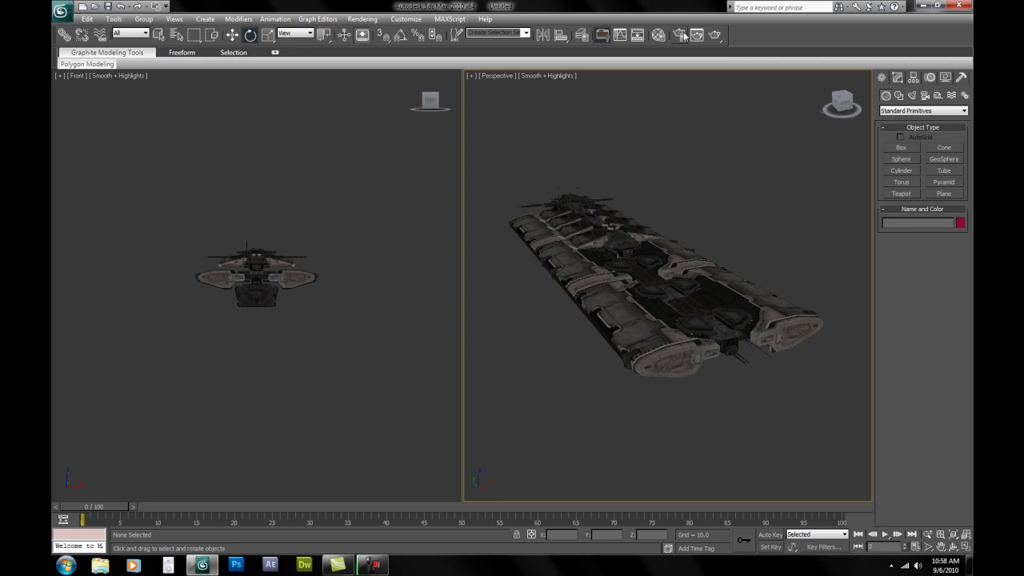
{"action": "key", "text": "F10"}
{"action": "left_click", "coordinate": [524, 259]}
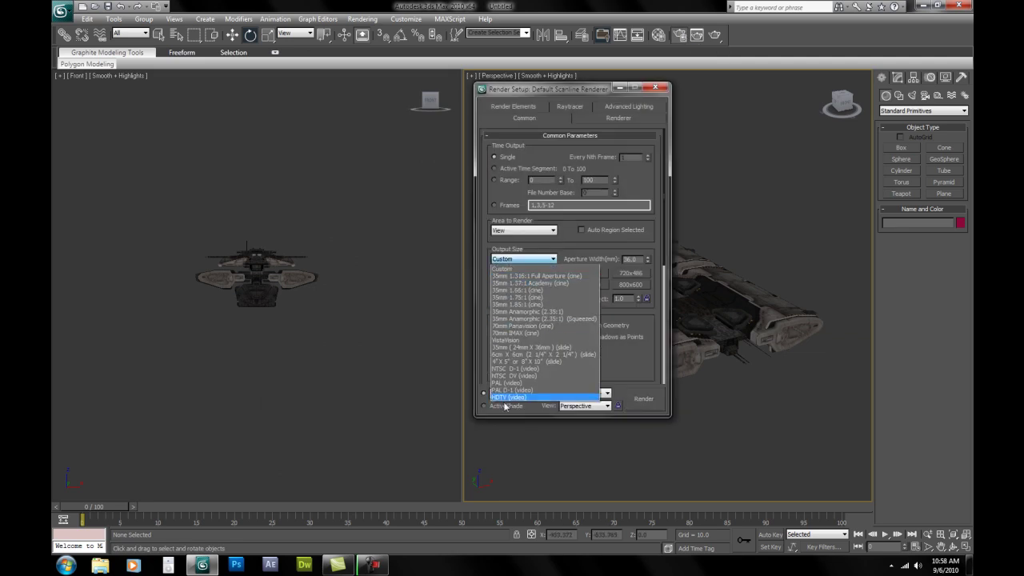
{"action": "left_click", "coordinate": [510, 398]}
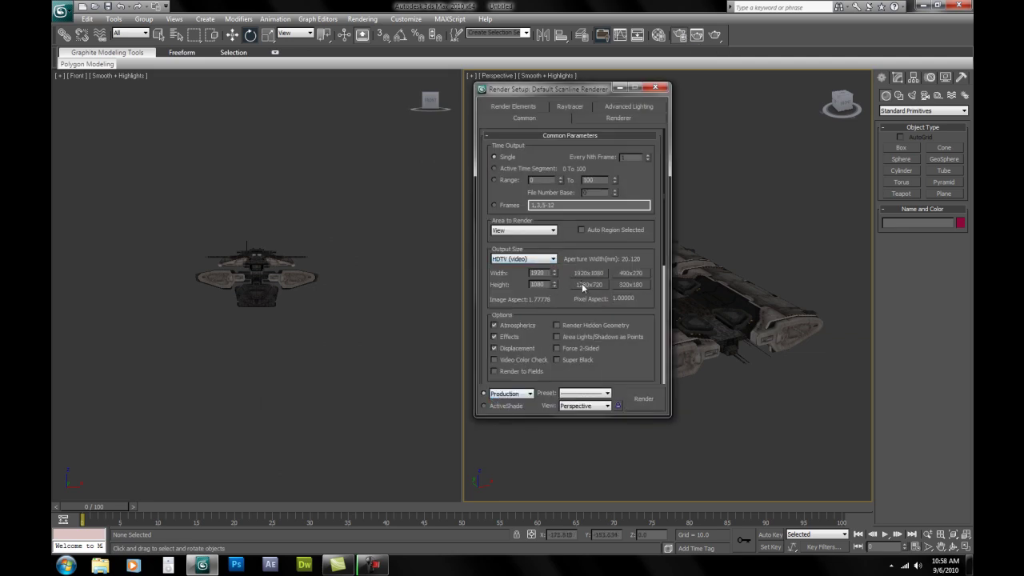
{"action": "left_click", "coordinate": [640, 399]}
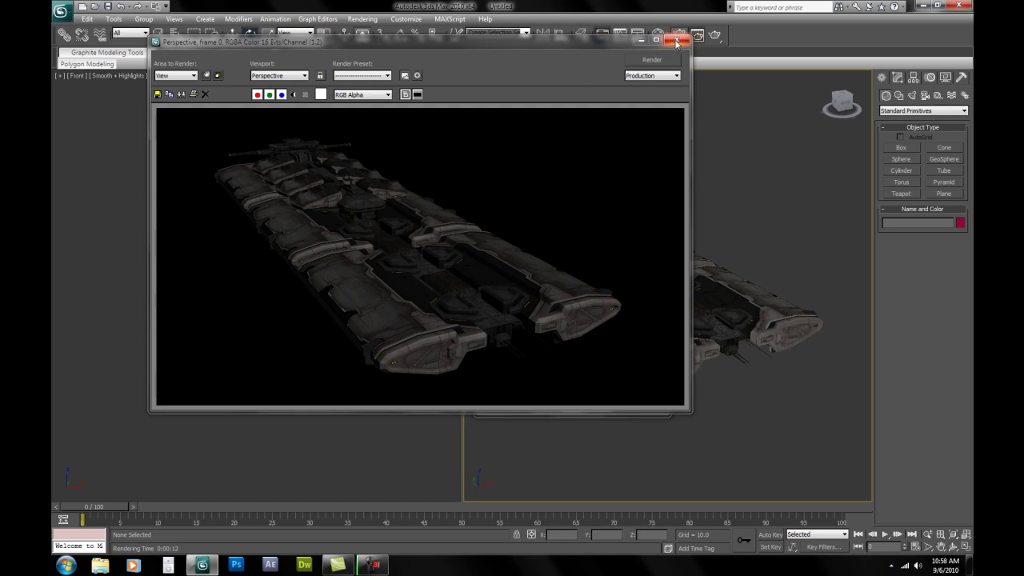
Step: Orbit the Perspective view to a side-on angle of the Orca and render it again
{"action": "left_click", "coordinate": [676, 40]}
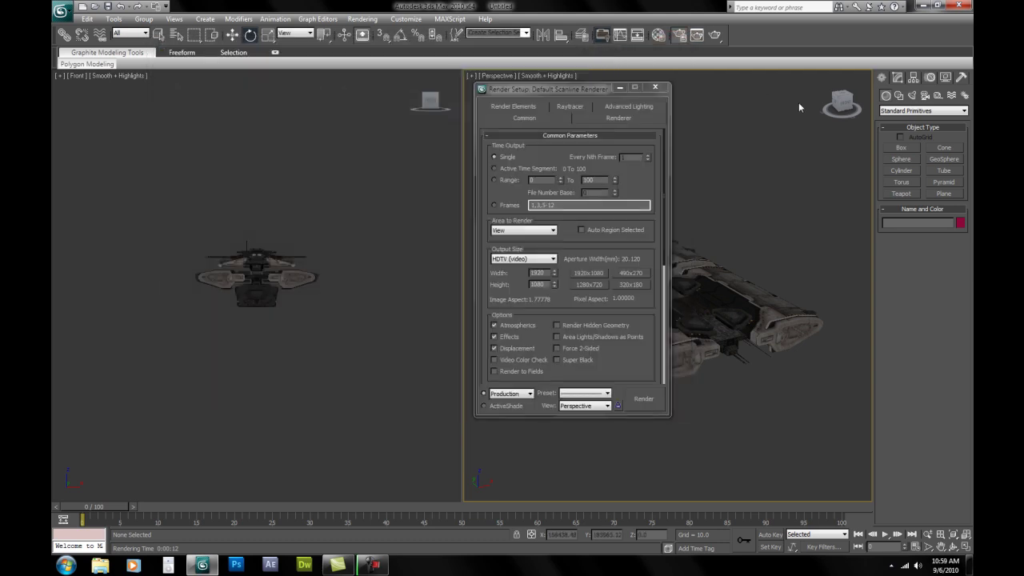
{"action": "left_click_drag", "start_coordinate": [848, 106], "coordinate": [805, 107]}
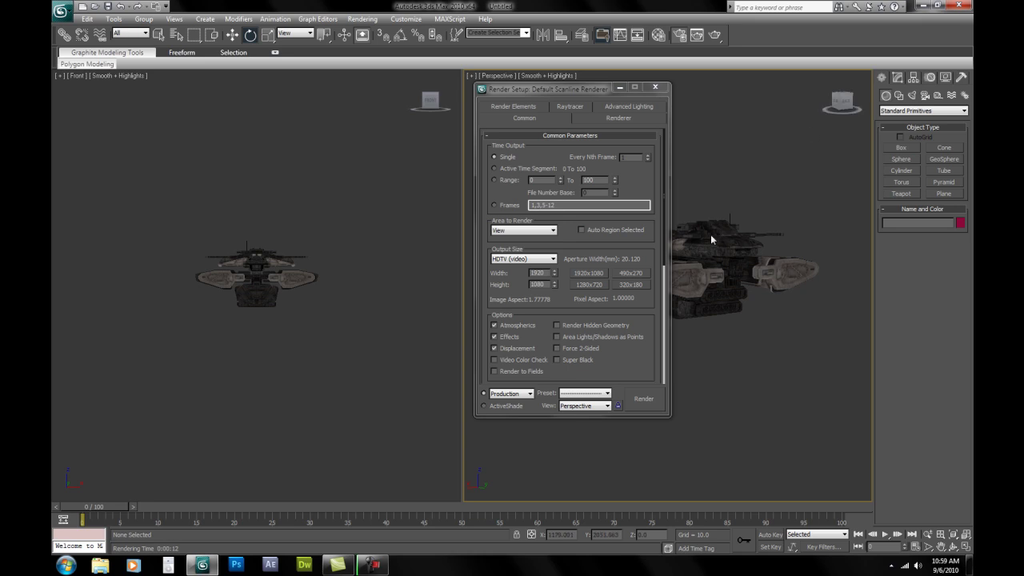
{"action": "left_click", "coordinate": [640, 401]}
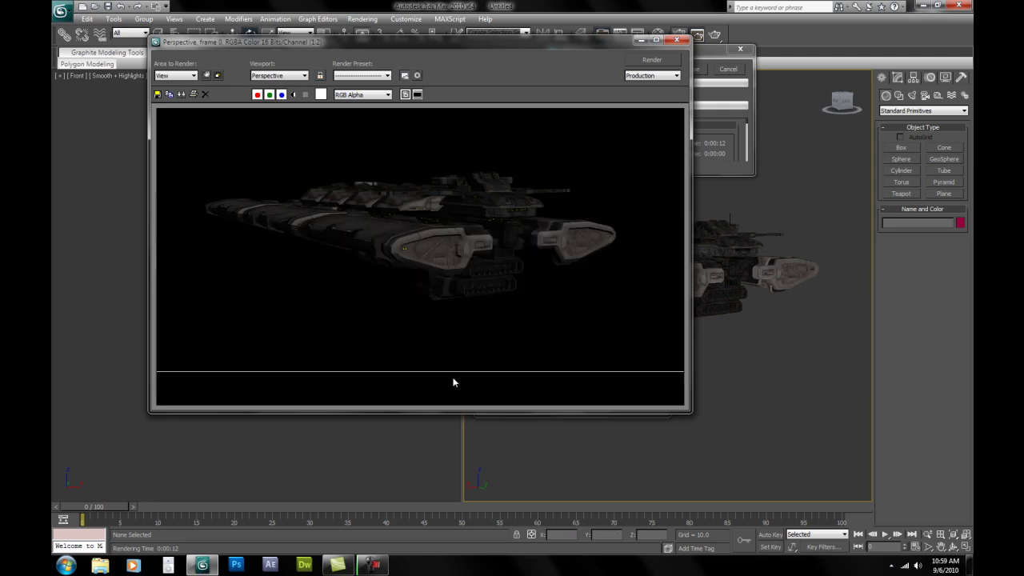
{"action": "left_click_drag", "start_coordinate": [509, 44], "coordinate": [489, 113]}
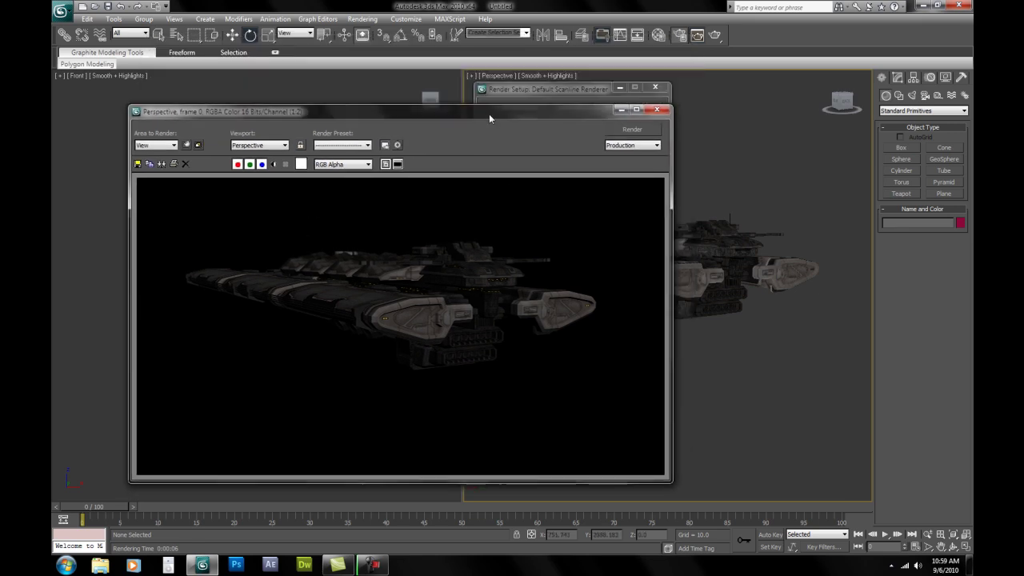